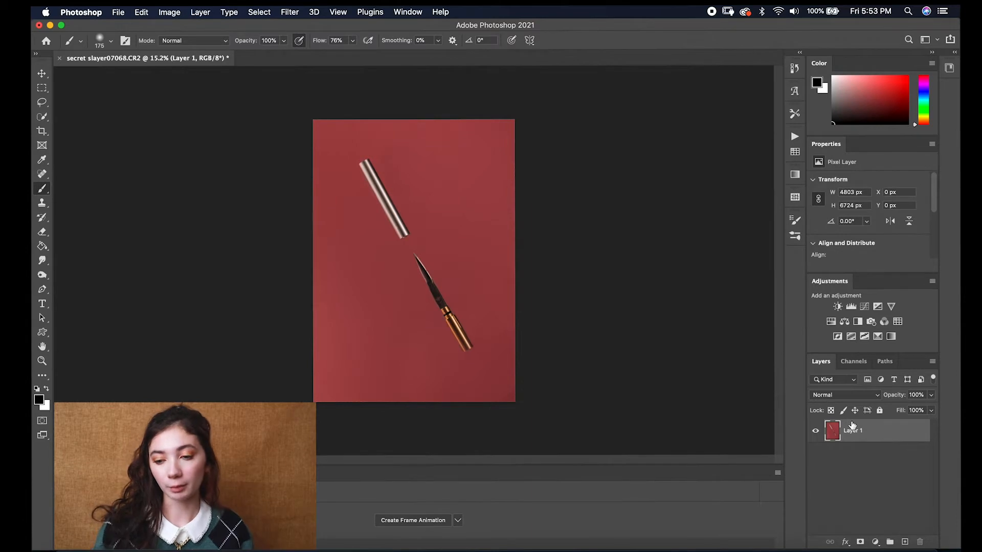
- Duplicate Layer 1 and retouch blemishes on the knife's gold collar with the Spot Healing Brush at size 90
key("super+j")
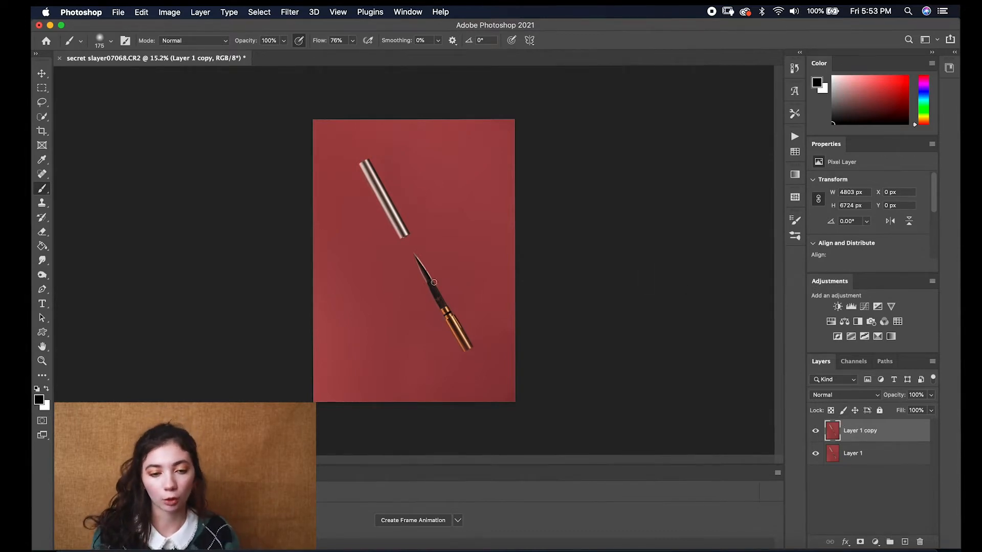
left_click(42, 174)
scroll(439, 299, "up", 5)
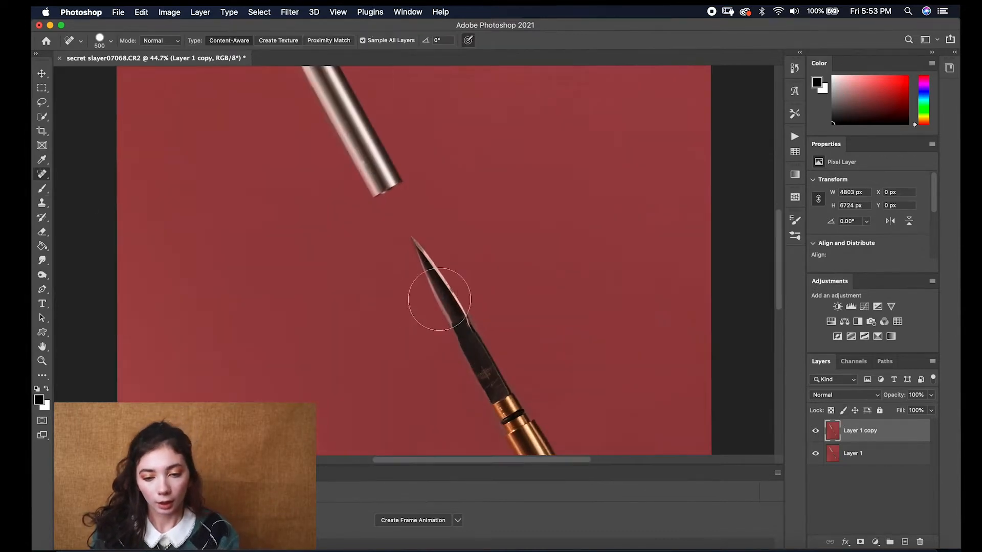
scroll(439, 299, "up", 5)
key("bracketleft")
key("bracketleft")
key("bracketleft")
key("bracketleft")
key("bracketleft")
key("bracketleft")
key("bracketleft")
key("bracketleft")
key("bracketleft")
key("bracketleft")
key("bracketright")
mouse_move(459, 273)
left_mouse_down()
mouse_move(482, 257)
mouse_move(487, 269)
left_mouse_up()
left_click_drag(487, 331, 492, 329)
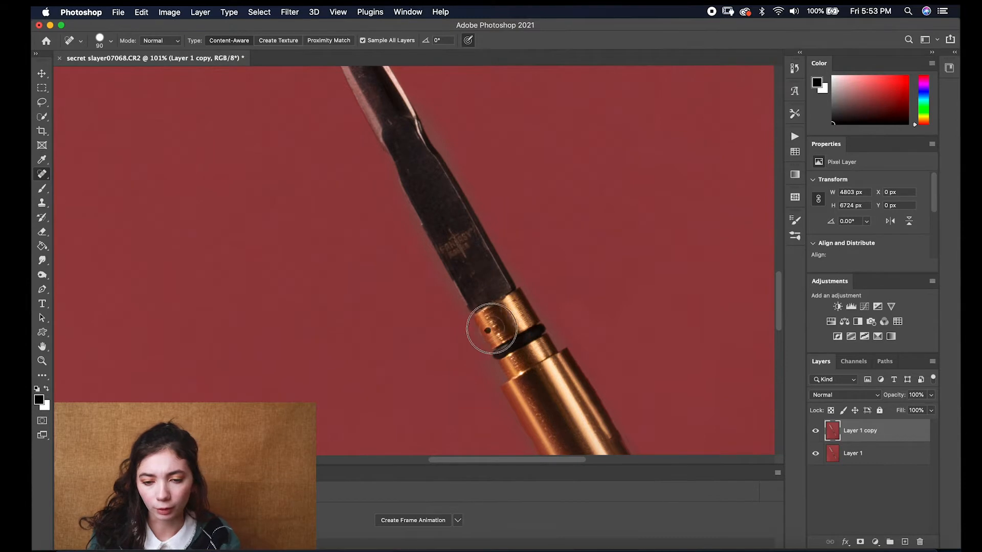
- Inspect the blade and handle up close, comparing the retouched layer copy with the original image
scroll(529, 307, "down", 6)
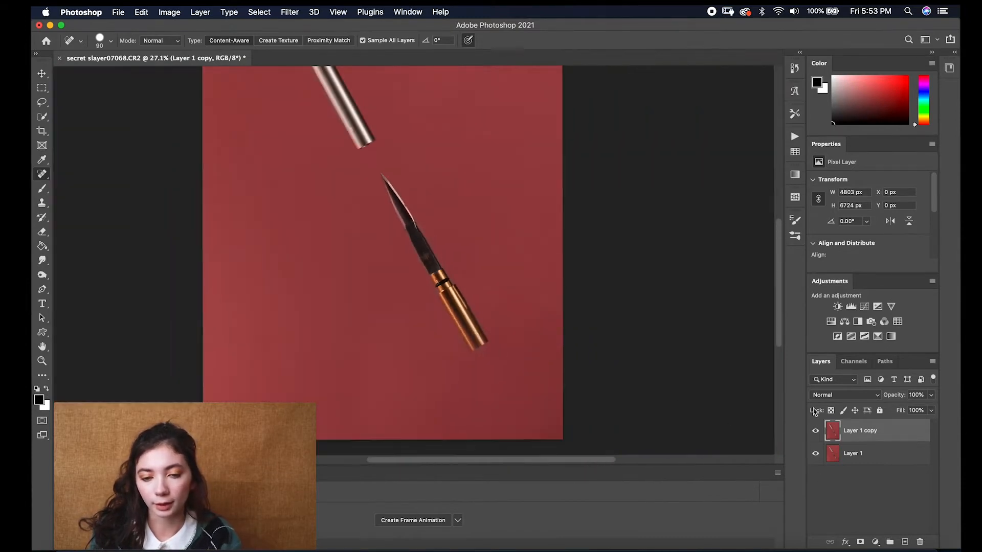
scroll(532, 317, "down", 1)
scroll(532, 320, "up", 6)
scroll(268, 213, "up", 3)
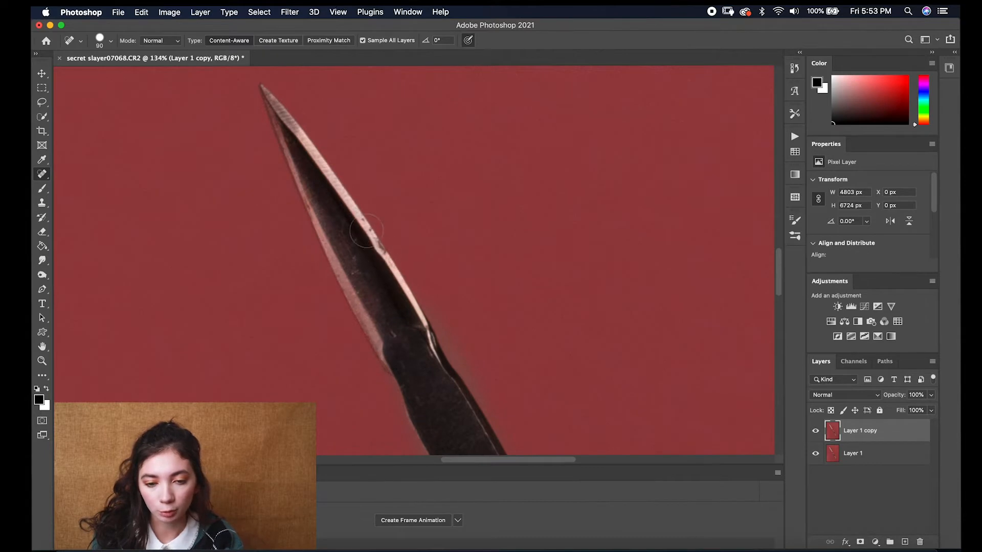
left_click(816, 431)
left_click(816, 431)
scroll(729, 398, "down", 5)
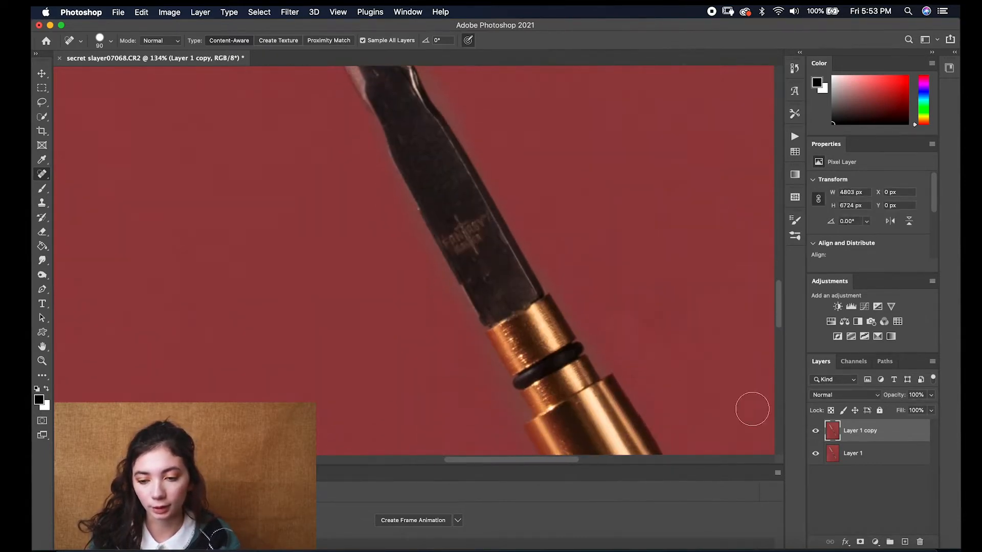
scroll(557, 311, "down", 6)
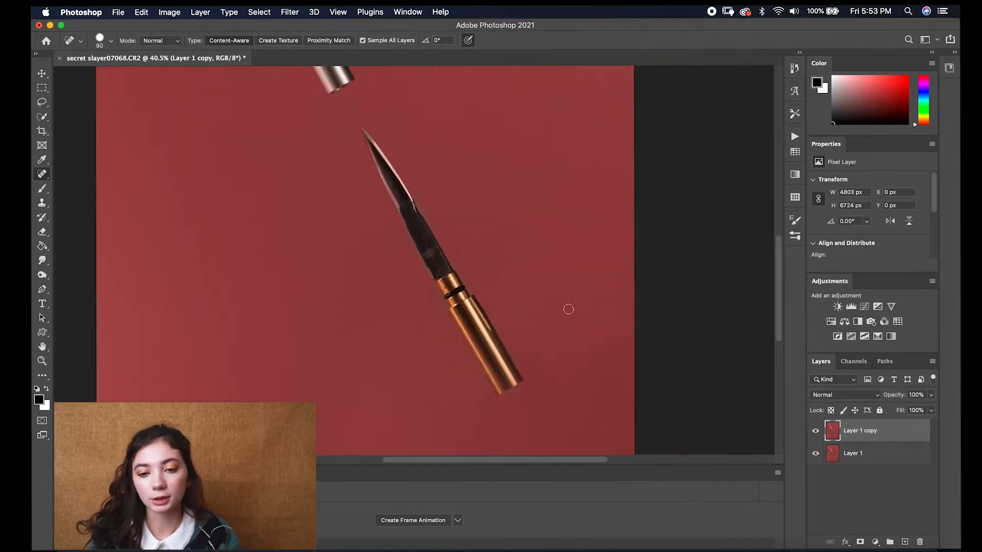
scroll(571, 311, "down", 3)
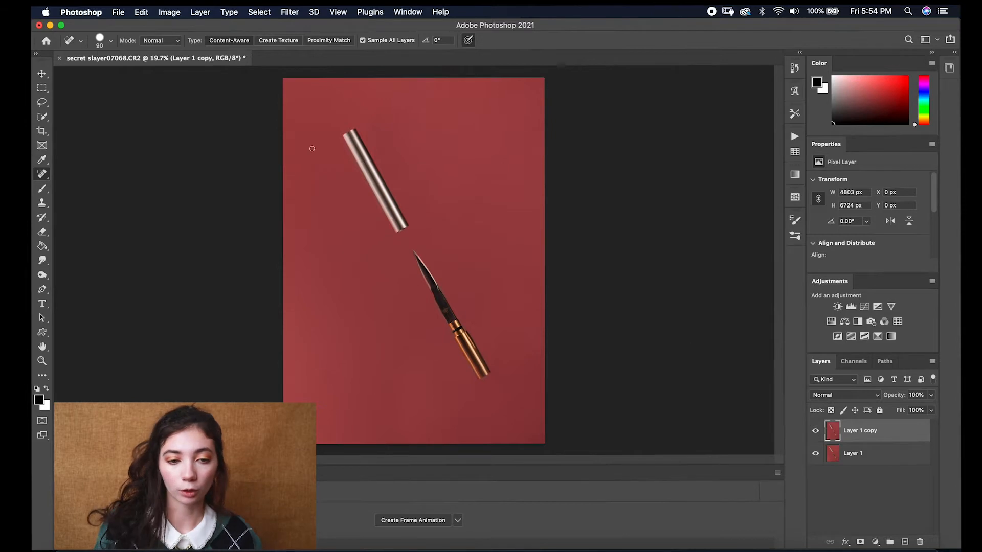
- Try darkening Layer 1 copy directly with Curves, mapping input 133 to output 72, and undo the adjustment
left_click(169, 11)
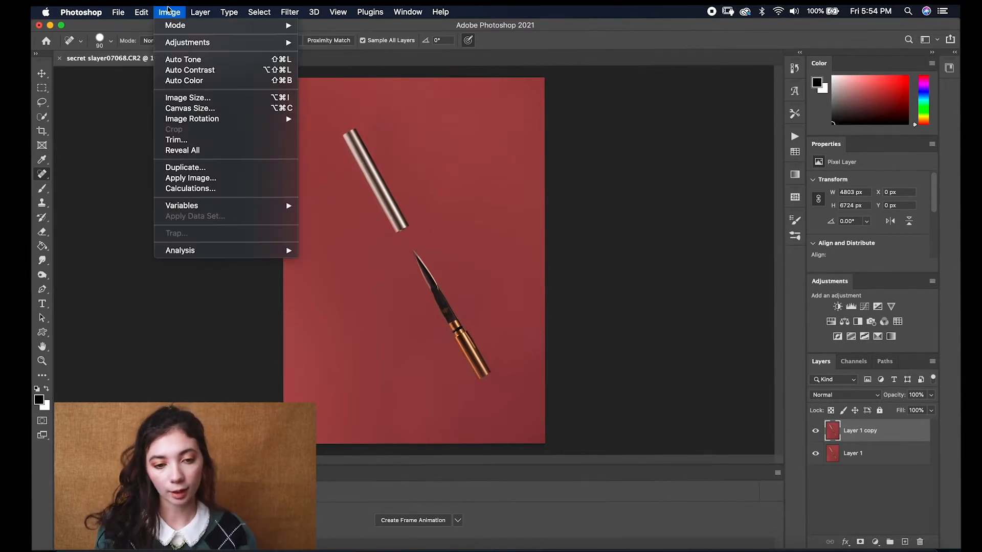
mouse_move(189, 43)
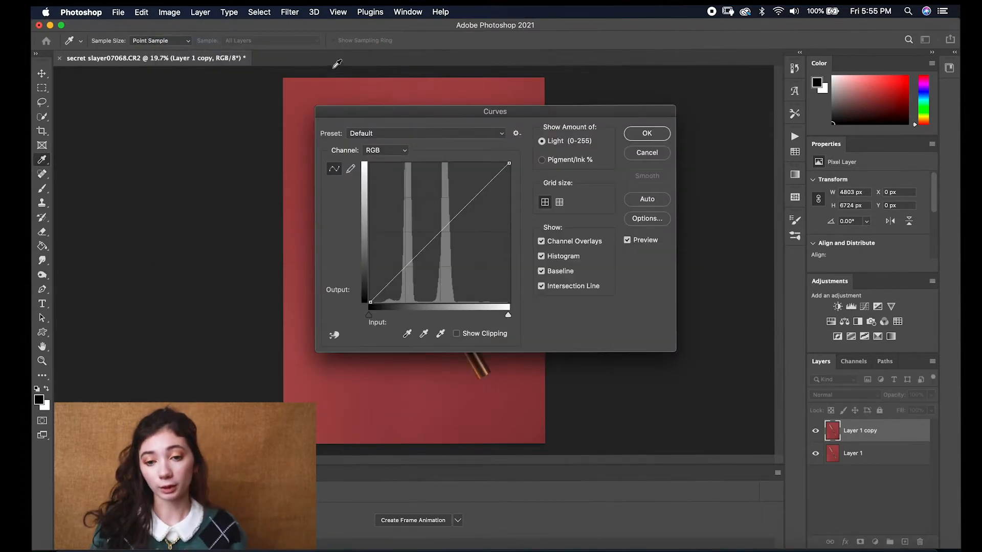
left_click_drag(432, 248, 443, 263)
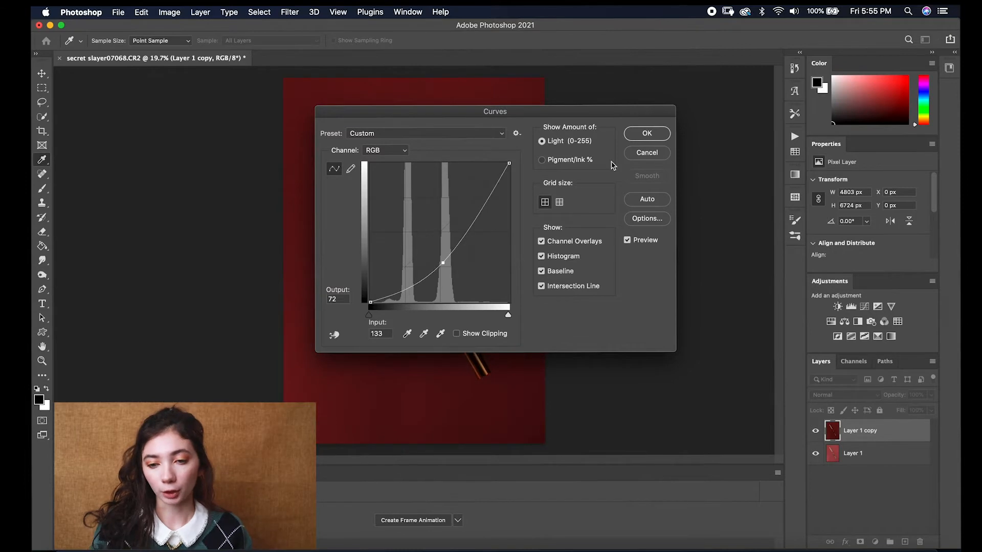
left_click(651, 135)
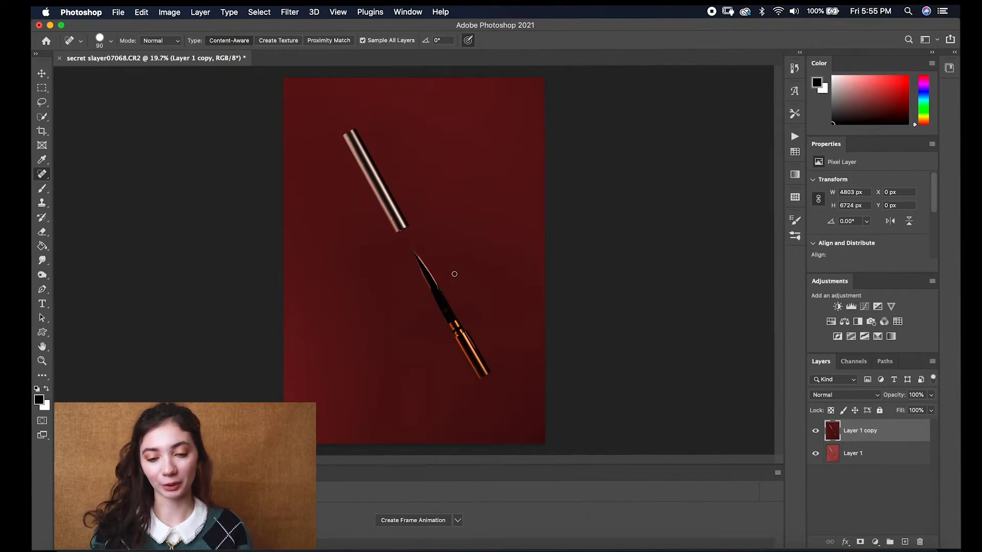
key("super+z")
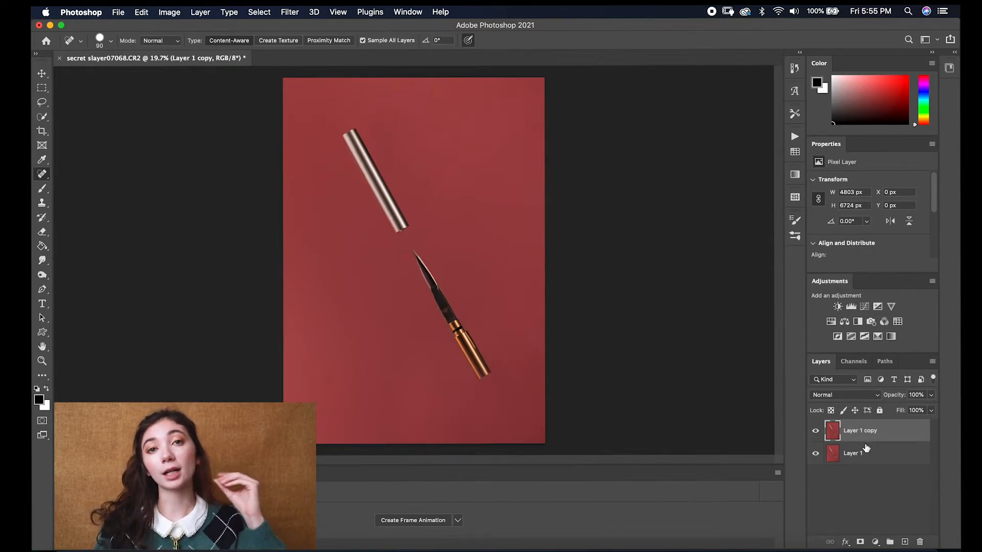
- Add a Curves adjustment layer above Layer 1 copy and darken the midtones by mapping input 148 to output 88
left_click(876, 542)
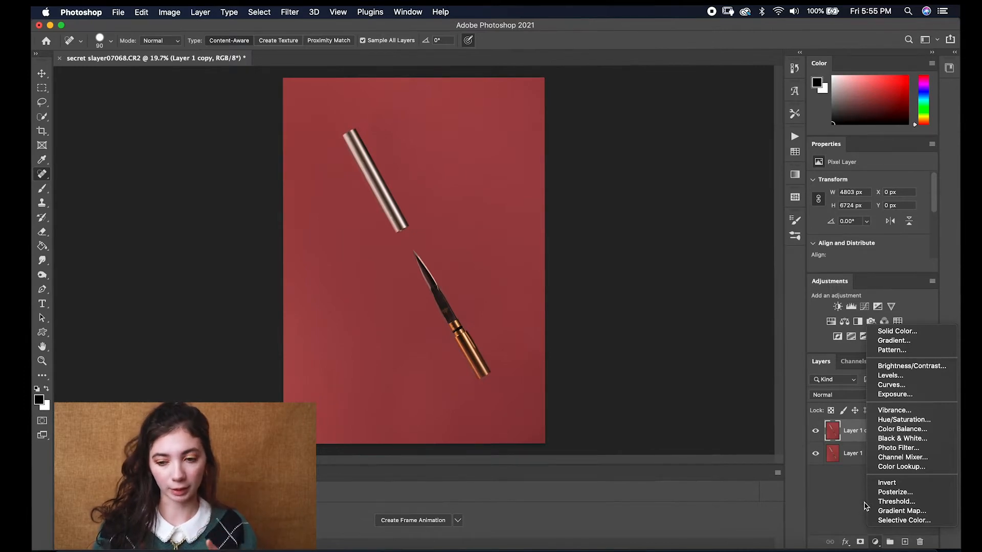
left_click(907, 385)
left_click_drag(932, 198, 933, 215)
left_click_drag(881, 187, 886, 201)
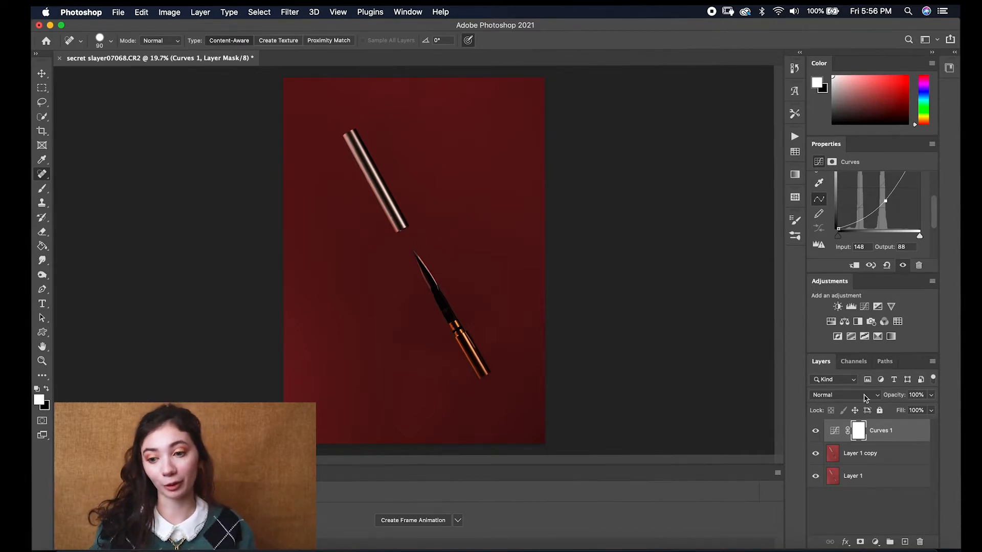
- Rename the Curves adjustment layer to "burn" and invert its layer mask to black
double_click(892, 430)
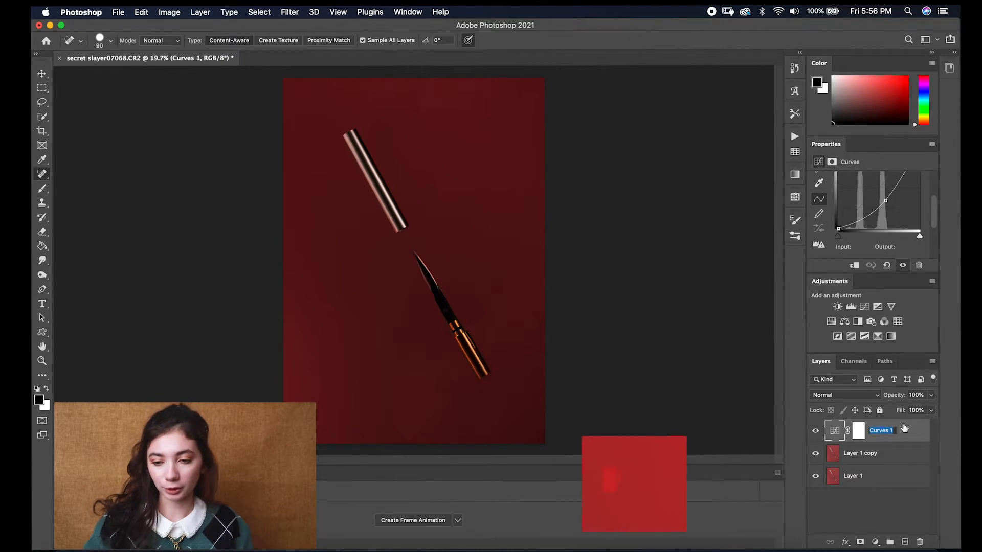
type("burn")
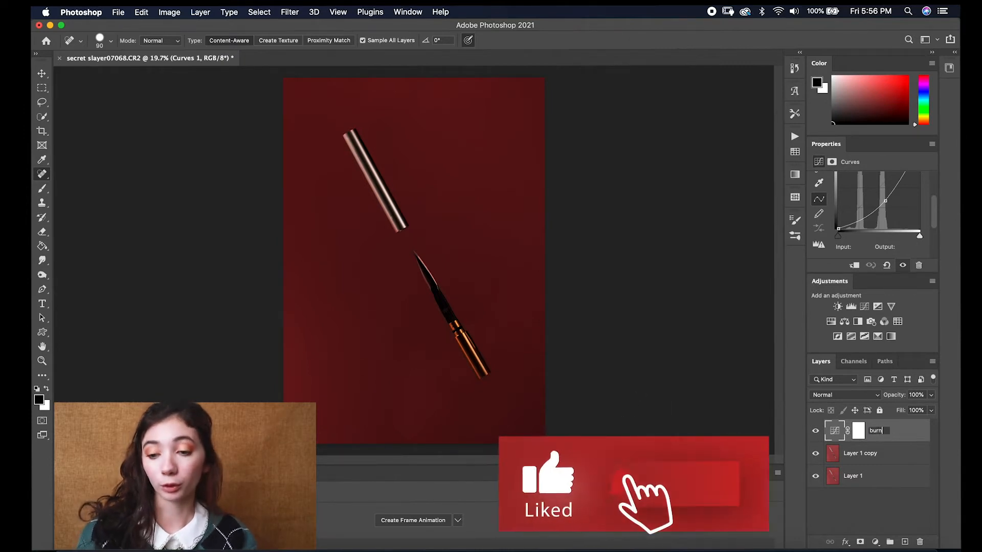
key("Return")
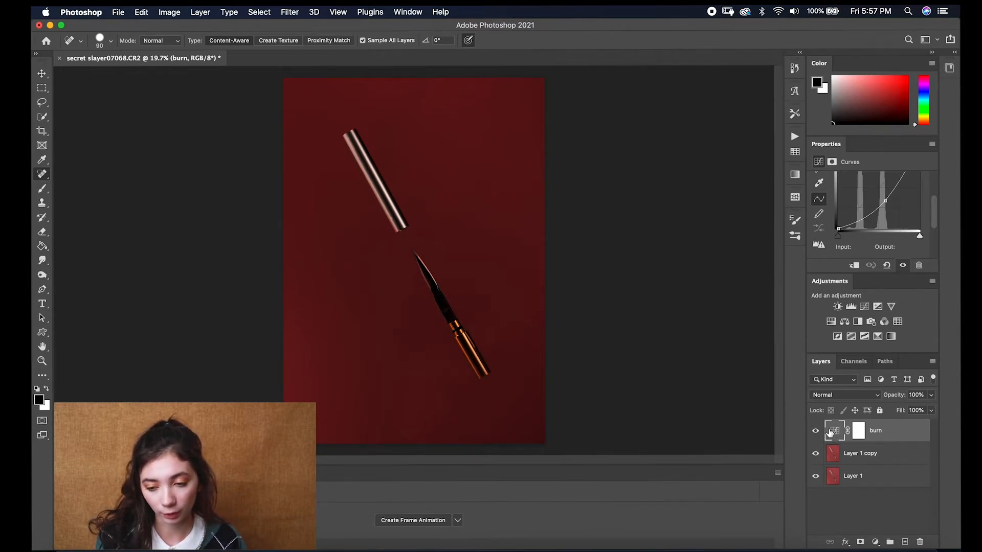
left_click(861, 432)
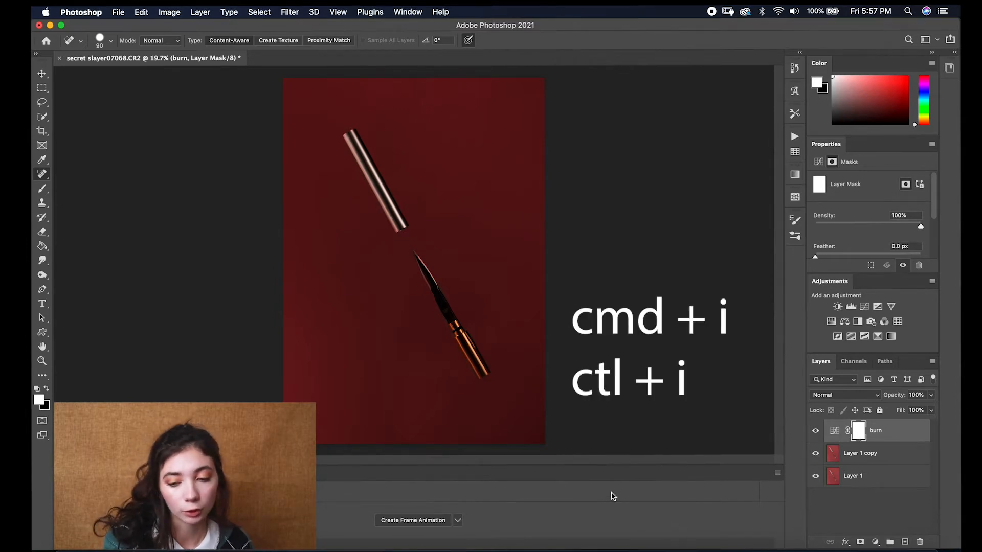
key("super+i")
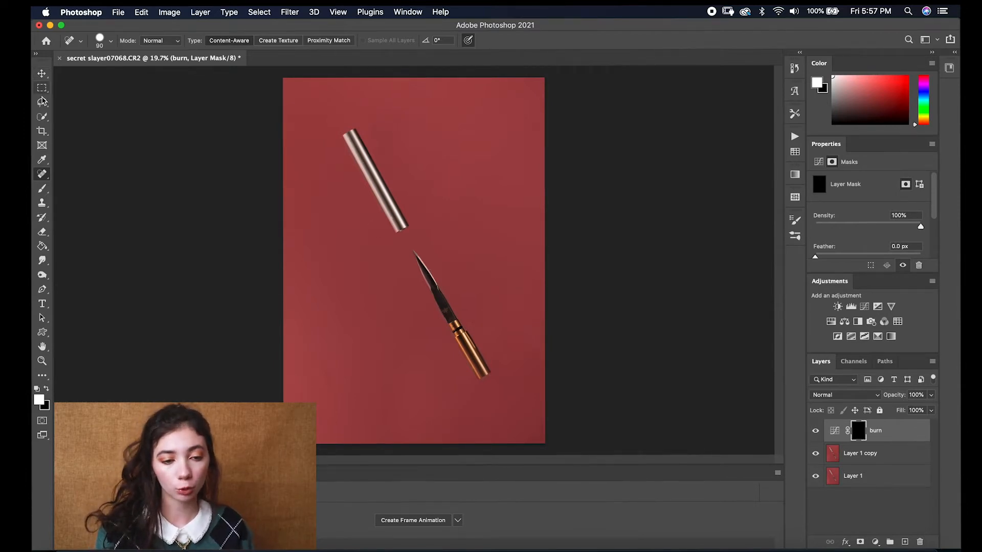
- Set up a Soft Round brush for the mask with 3200 px size, 0% hardness, 100% opacity and 8% flow
left_click(42, 189)
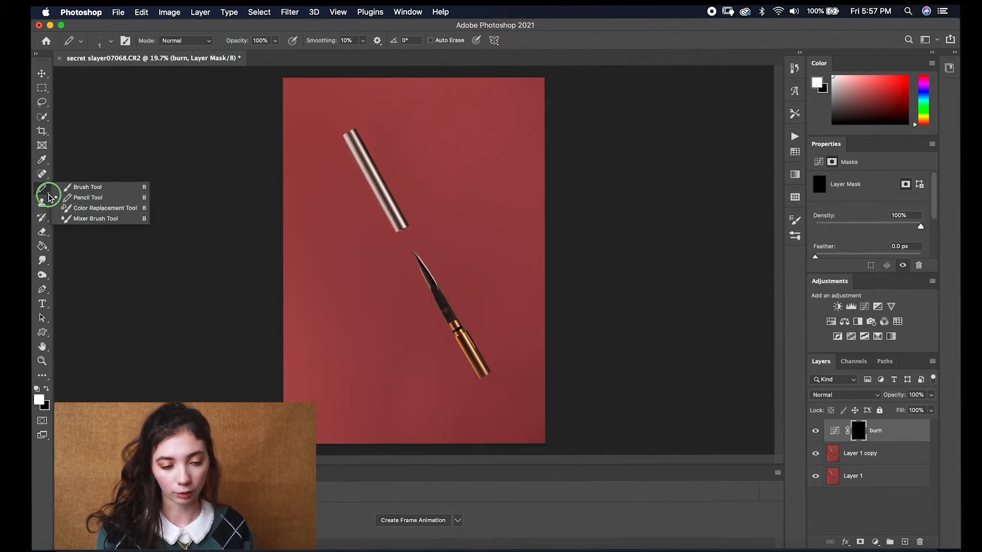
left_click(88, 188)
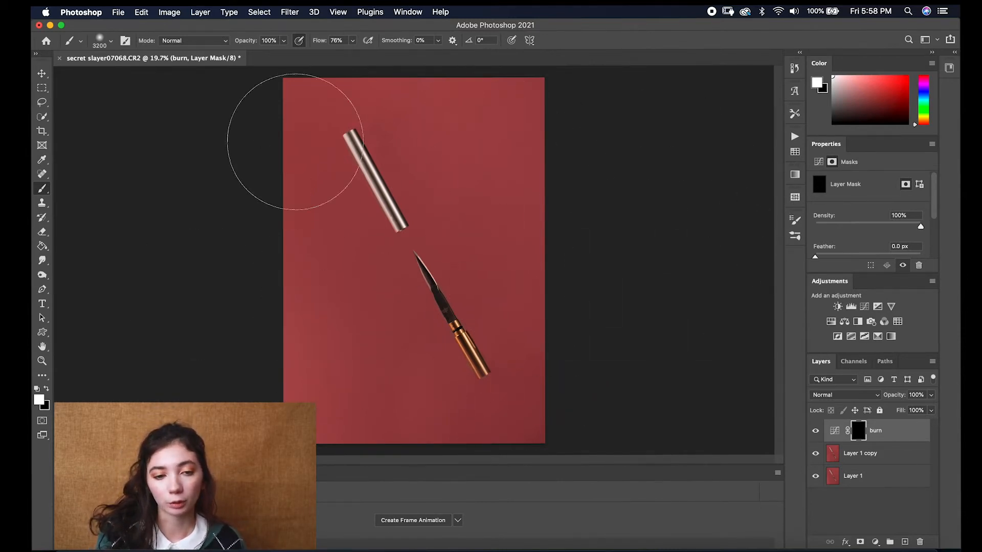
left_click(99, 45)
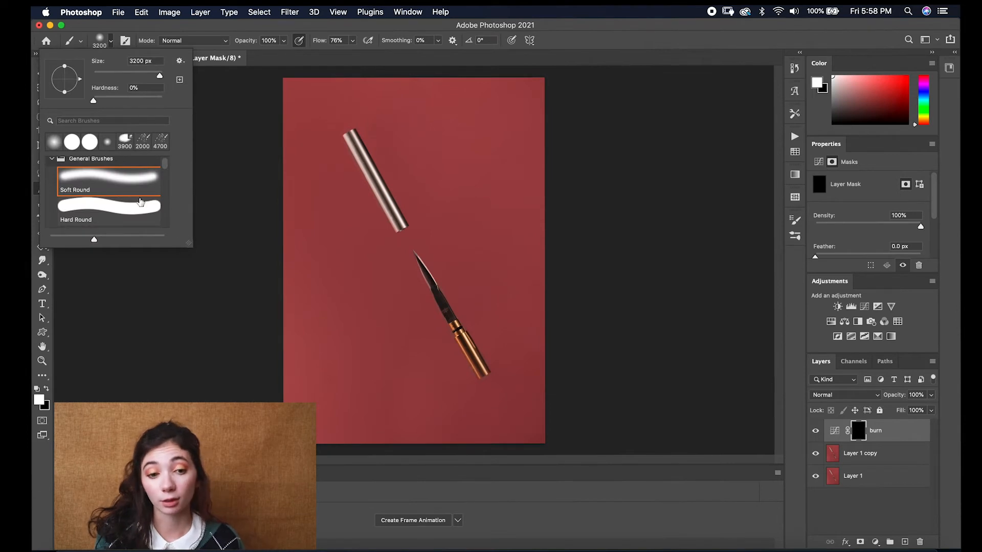
left_click(301, 54)
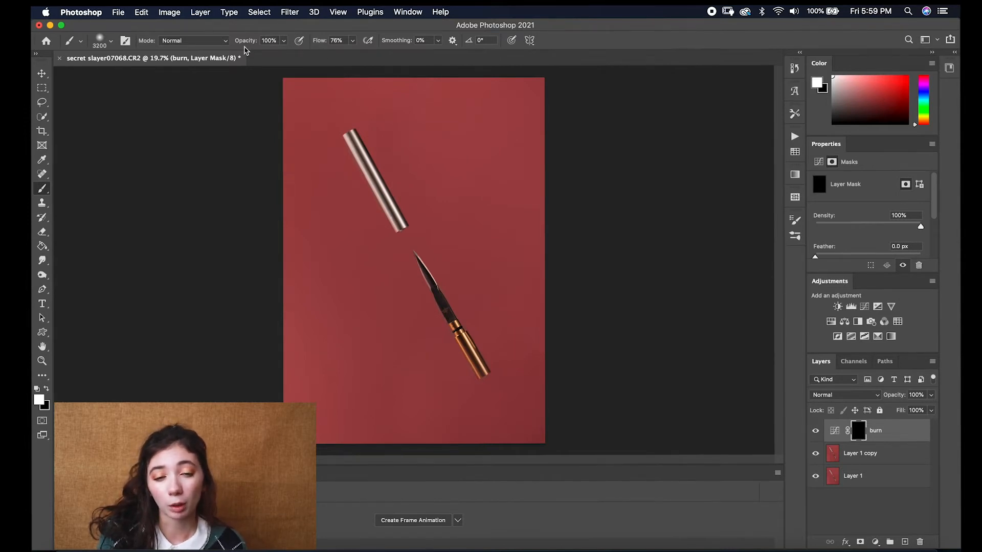
left_click_drag(247, 42, 215, 42)
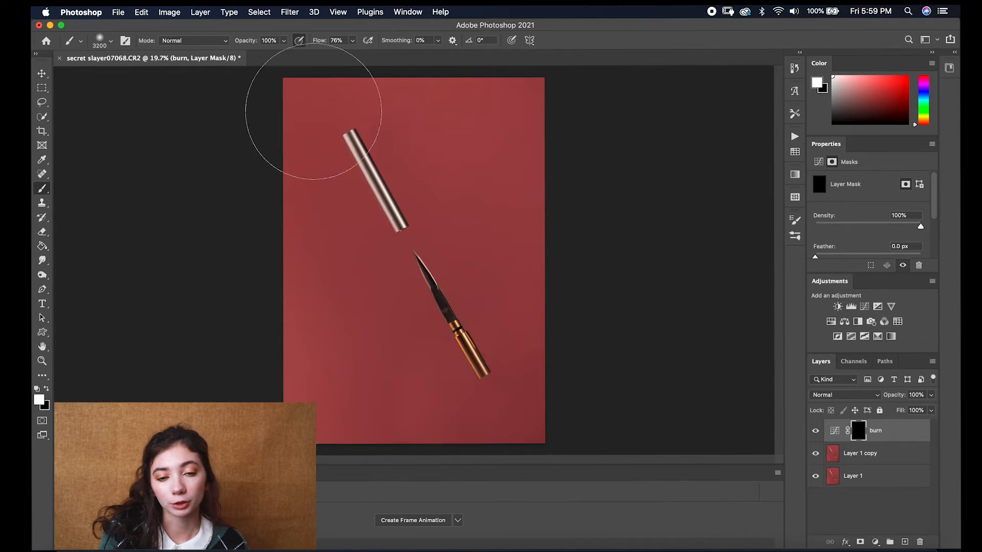
left_click_drag(308, 41, 275, 40)
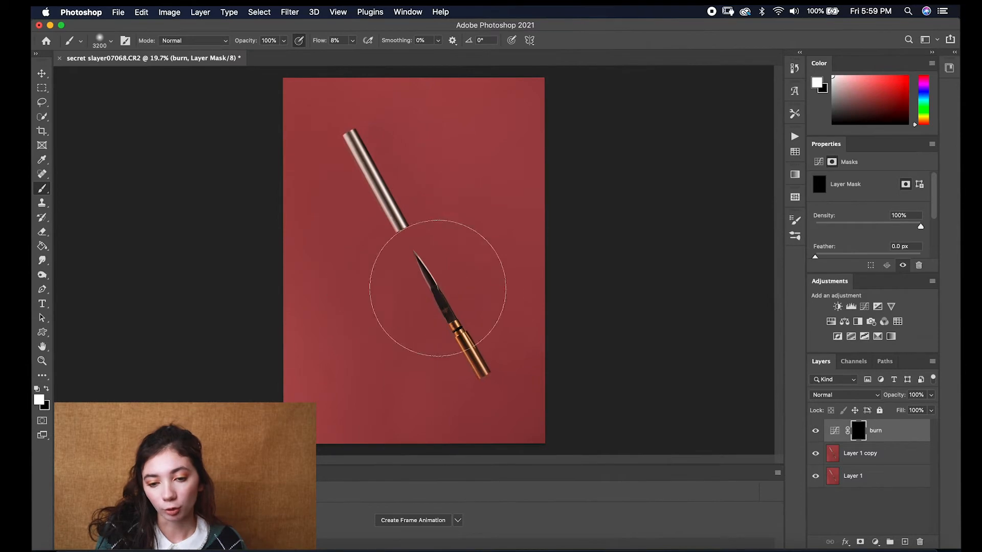
- Paint white on the burn layer's mask with broad strokes to darken the right side of the photo from top to bottom
mouse_move(516, 101)
left_mouse_down()
mouse_move(488, 397)
mouse_move(458, 440)
mouse_move(322, 461)
mouse_move(364, 458)
mouse_move(524, 411)
mouse_move(509, 253)
mouse_move(464, 110)
mouse_move(378, 42)
mouse_move(427, 54)
mouse_move(507, 100)
mouse_move(540, 134)
left_mouse_up()
mouse_move(533, 279)
left_mouse_down()
mouse_move(546, 379)
mouse_move(519, 422)
left_mouse_up()
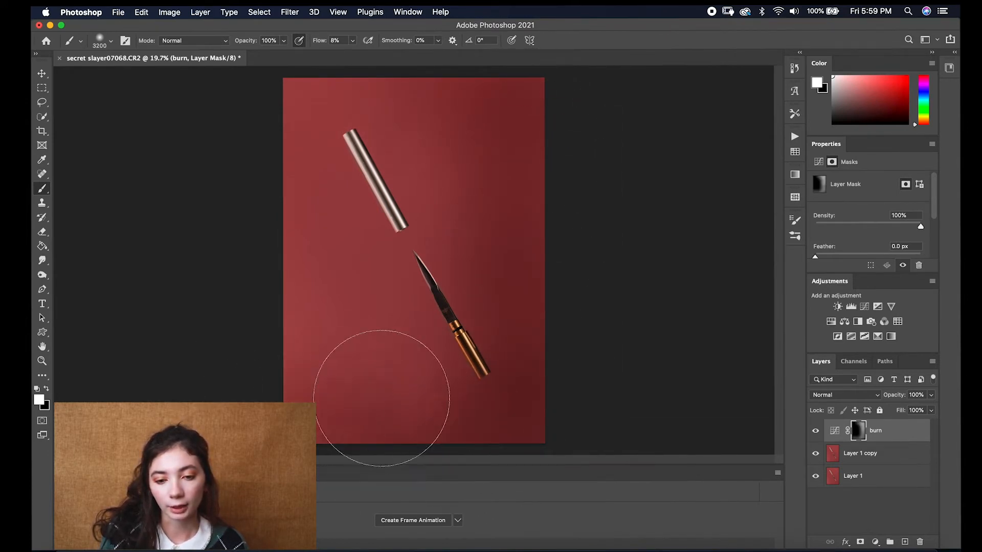
left_click(500, 200)
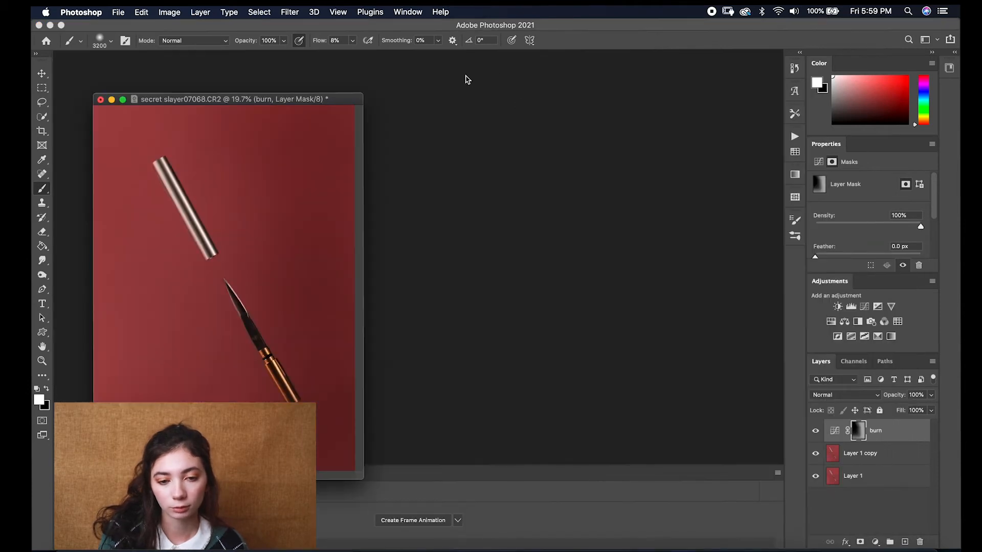
left_click_drag(223, 102, 227, 54)
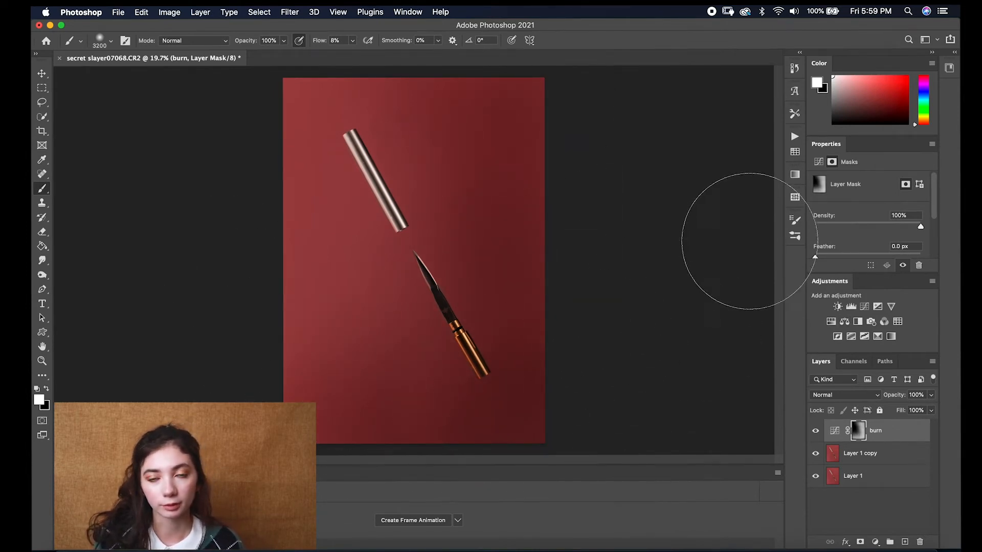
- Compare the photo with and without the burn layer and check the brush size and hardness settings
left_click(815, 432)
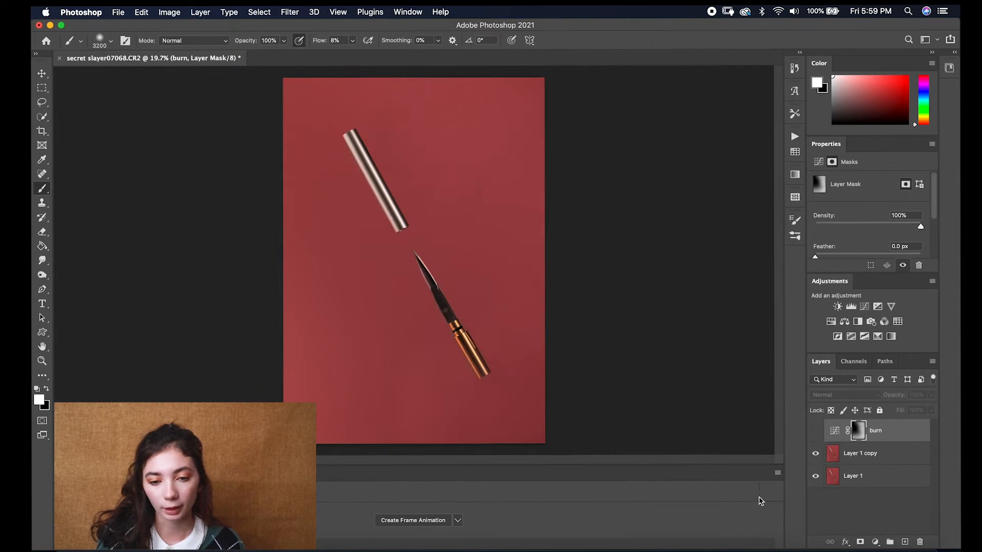
left_click(815, 432)
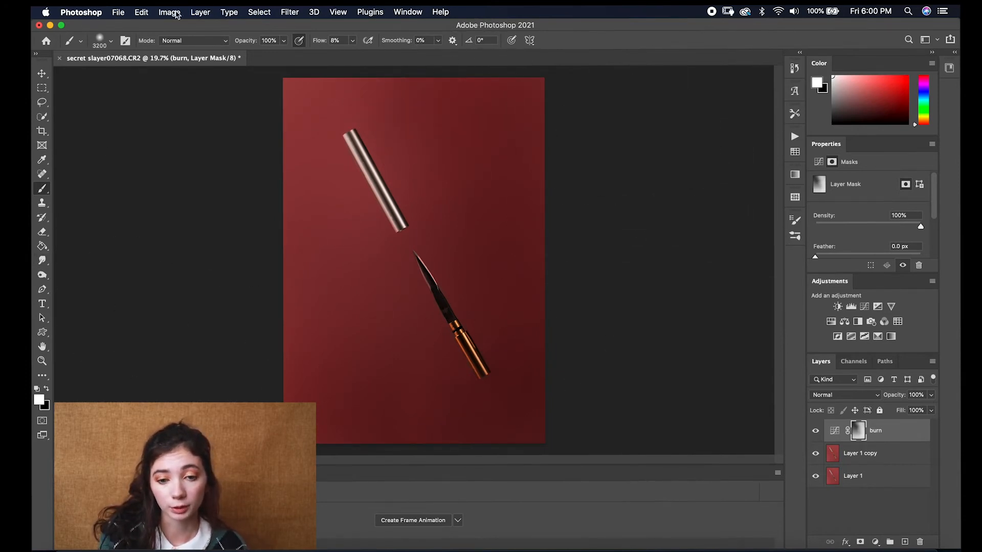
right_click(351, 406)
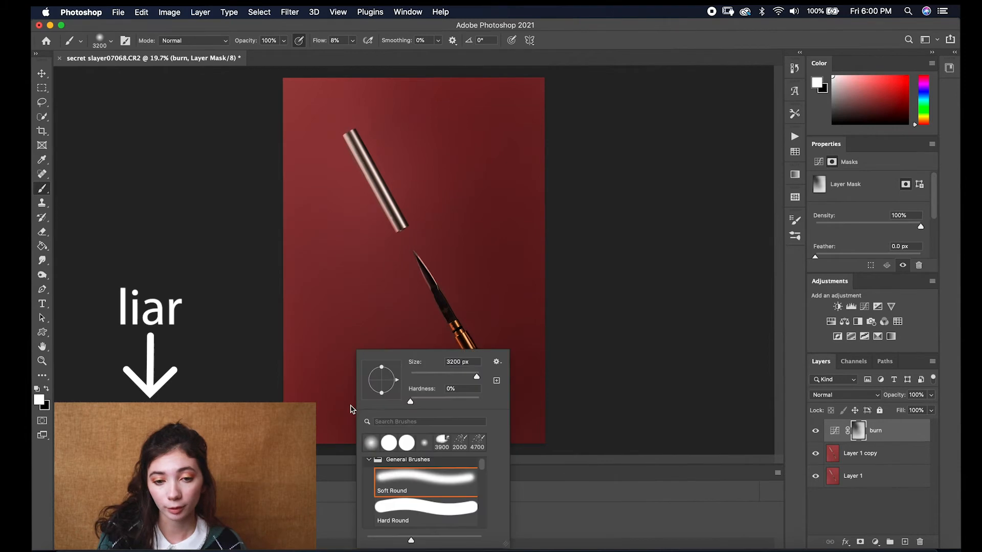
left_click(187, 213)
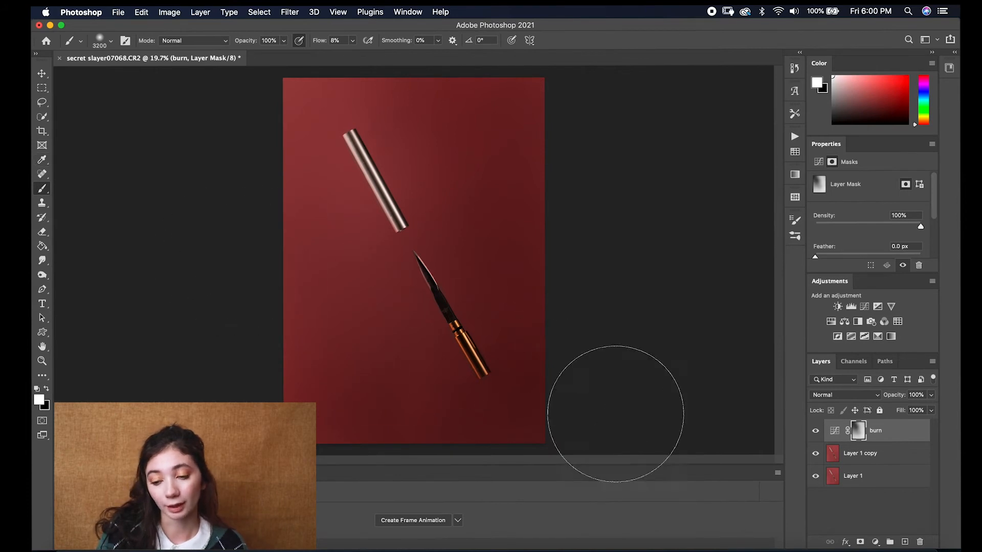
- Add a Curves adjustment layer above the burn layer, raise its midtones to brighten, and invert its mask to black
left_click(875, 542)
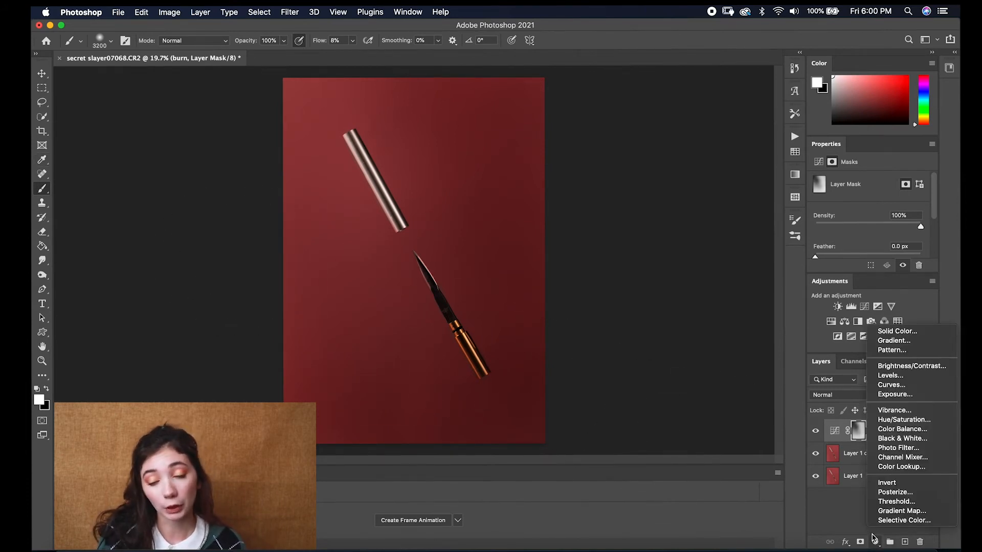
left_click(905, 385)
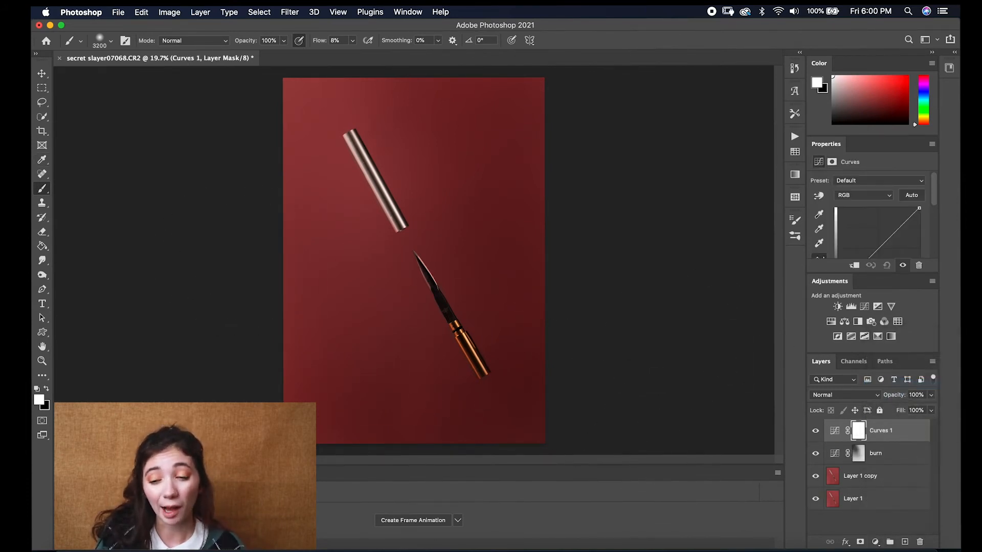
scroll(932, 193, "down", 3)
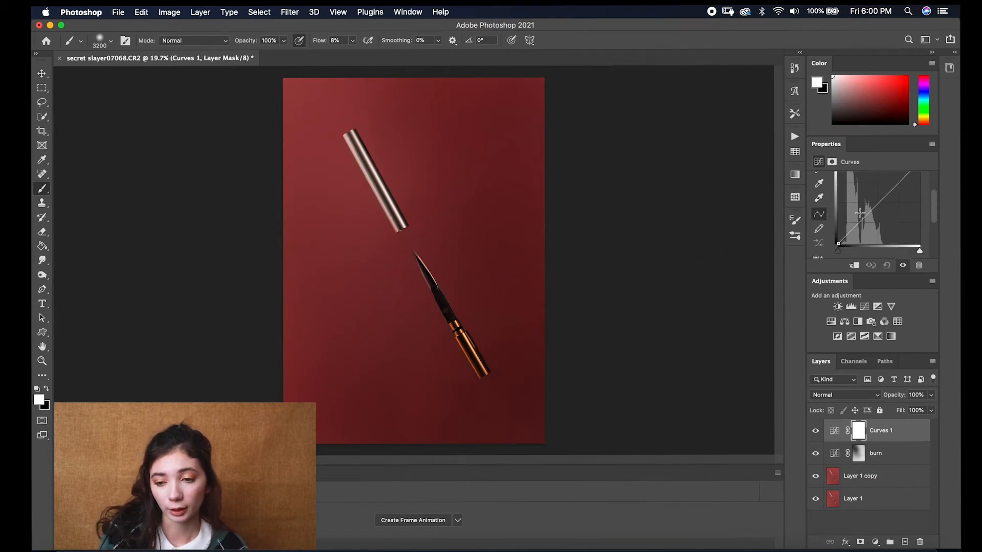
mouse_move(871, 215)
left_mouse_down()
mouse_move(875, 226)
mouse_move(872, 209)
left_mouse_up()
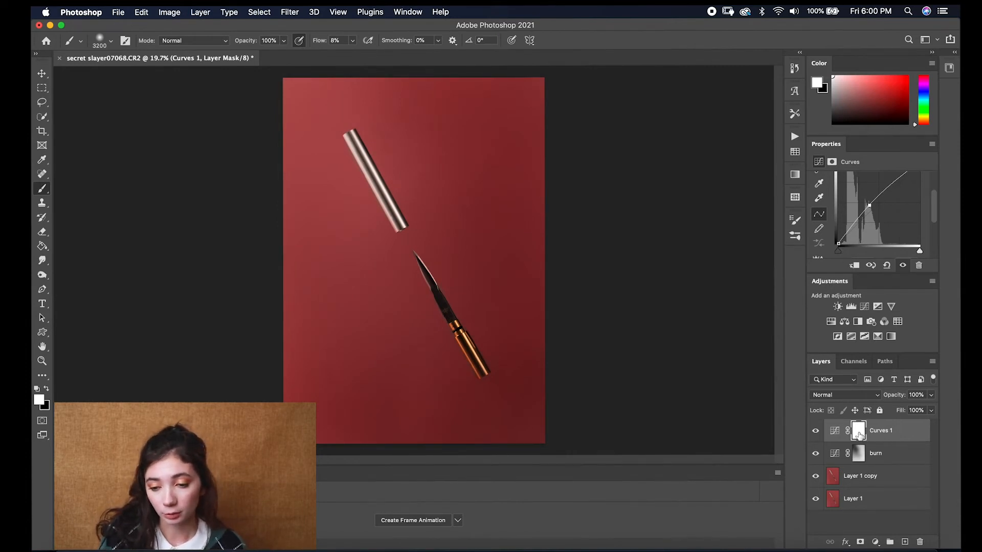
left_click(859, 432)
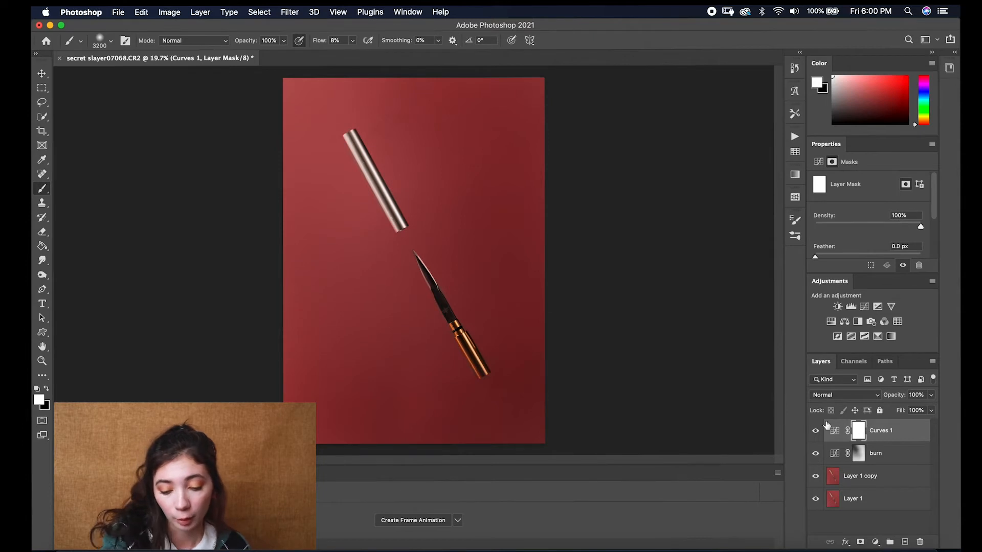
key("super+i")
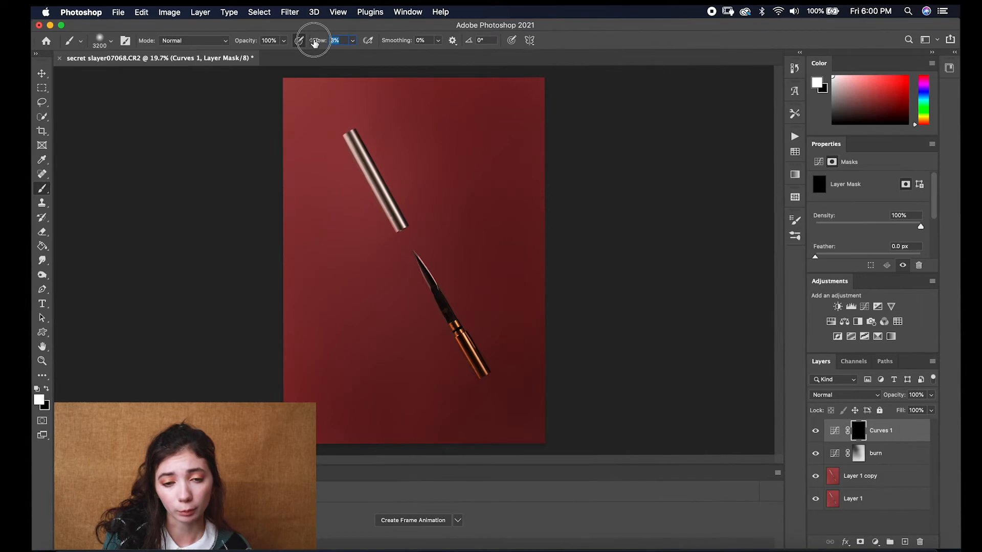
- Paint white on the new Curves mask with broad 3200 px strokes at 2% flow to brighten the photo's left and centre
left_click_drag(315, 44, 312, 44)
mouse_move(311, 231)
left_mouse_down()
mouse_move(366, 275)
mouse_move(385, 186)
mouse_move(464, 109)
mouse_move(473, 171)
left_mouse_up()
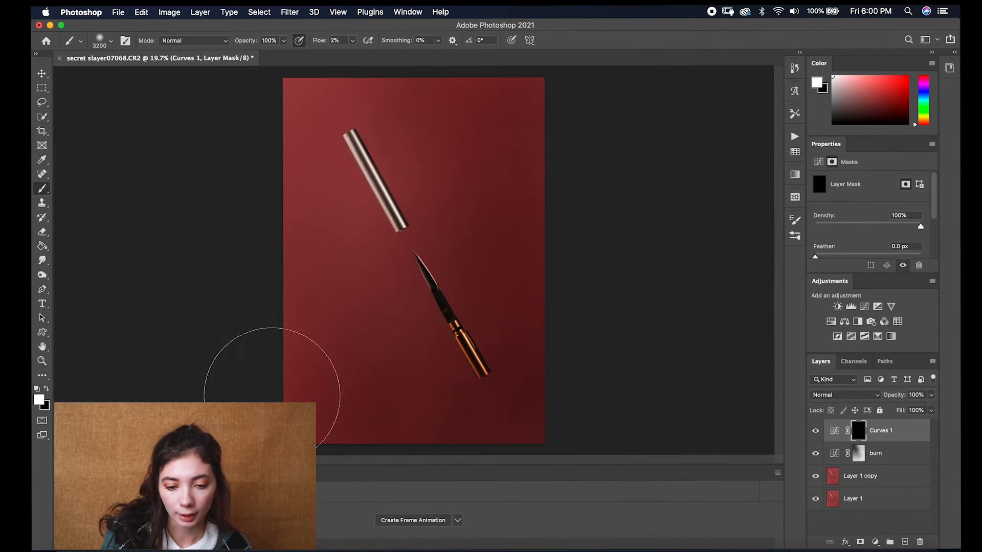
mouse_move(317, 384)
left_mouse_down()
mouse_move(454, 204)
mouse_move(351, 55)
mouse_move(440, 151)
mouse_move(447, 86)
mouse_move(378, 302)
mouse_move(459, 40)
mouse_move(269, 416)
mouse_move(369, 114)
mouse_move(361, 309)
mouse_move(322, 388)
mouse_move(363, 190)
mouse_move(401, 77)
mouse_move(499, 254)
left_mouse_up()
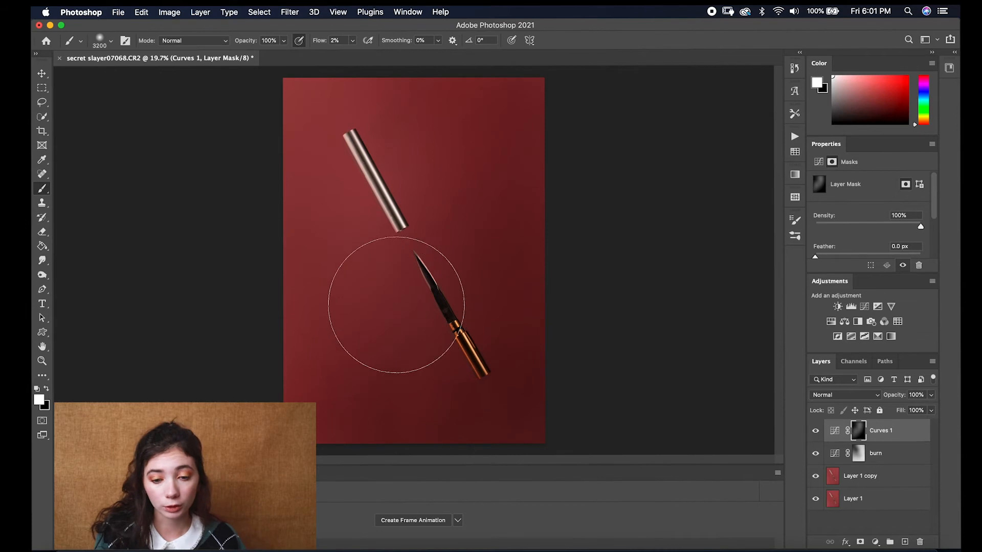
- Brighten the silver tube by painting white along it on the Curves 1 mask with a 100 px brush at 7% flow
scroll(404, 255, "up", 5)
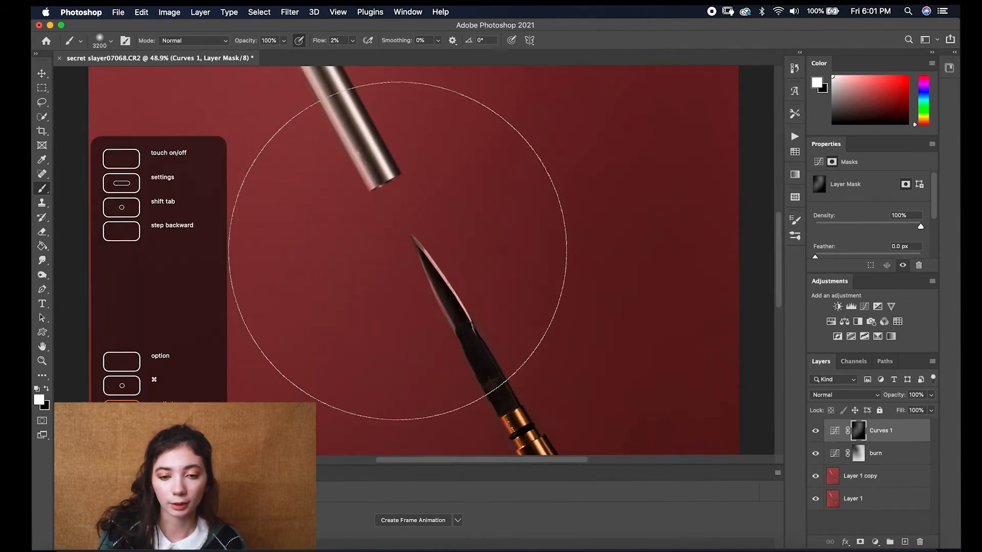
scroll(399, 243, "up", 5)
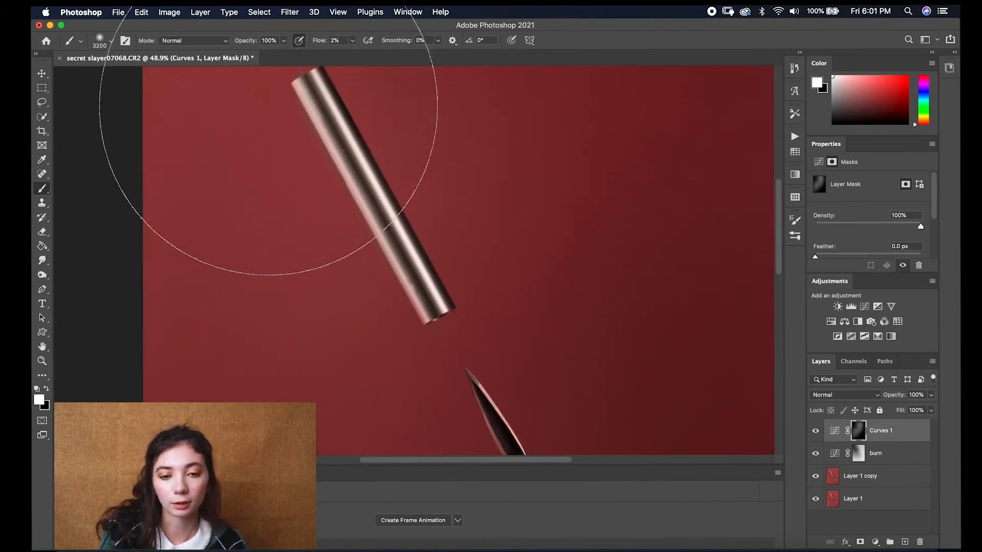
scroll(478, 329, "up", 5)
scroll(450, 260, "up", 4)
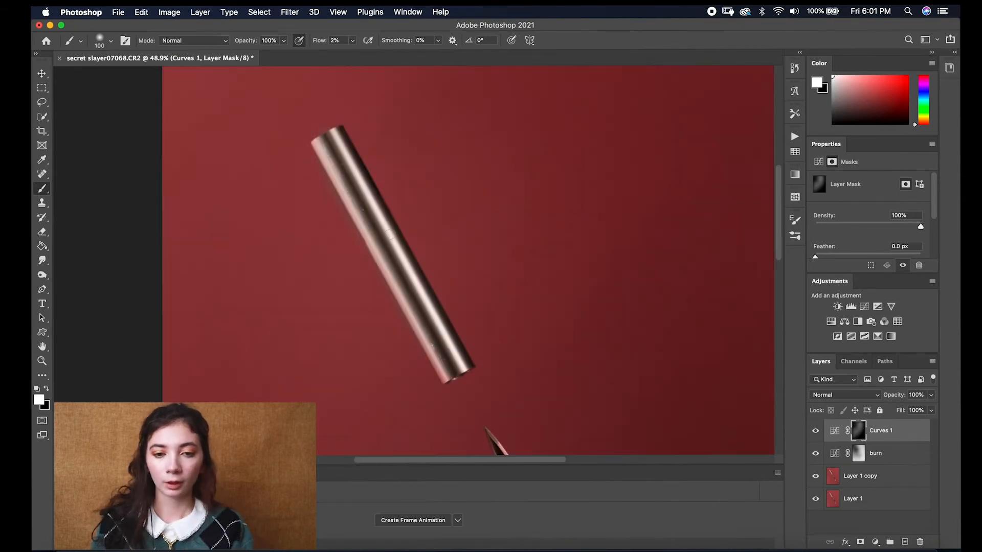
scroll(493, 291, "down", 5)
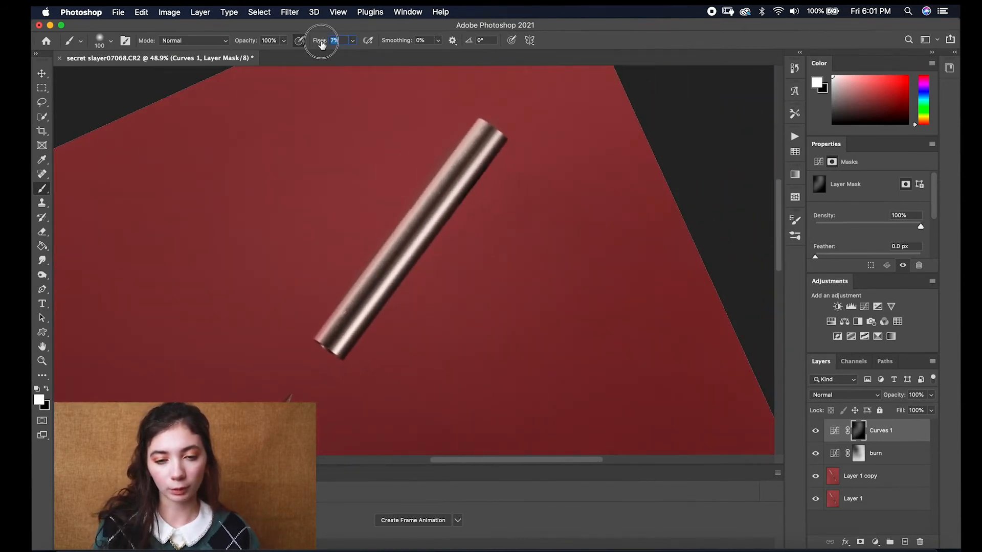
scroll(443, 238, "down", 3)
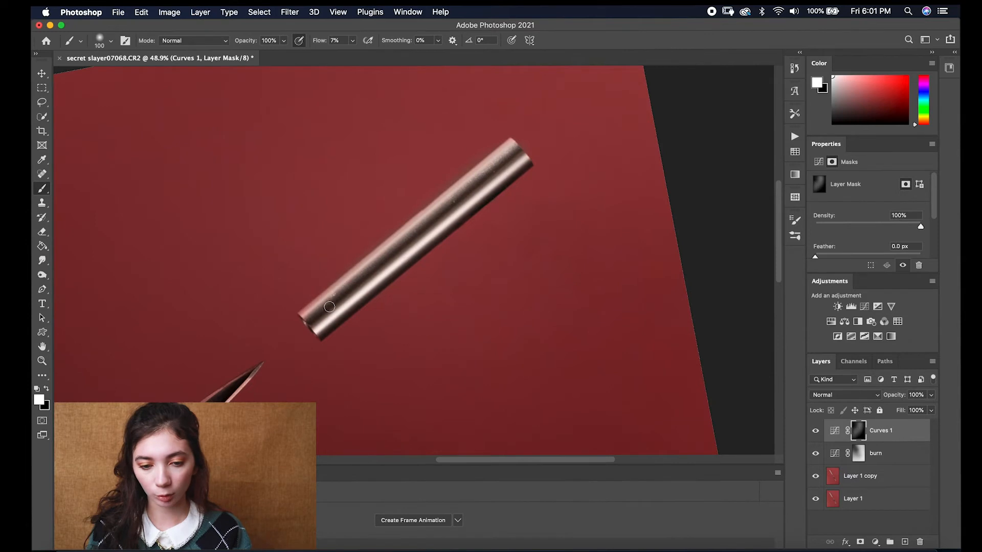
left_click_drag(309, 311, 320, 303)
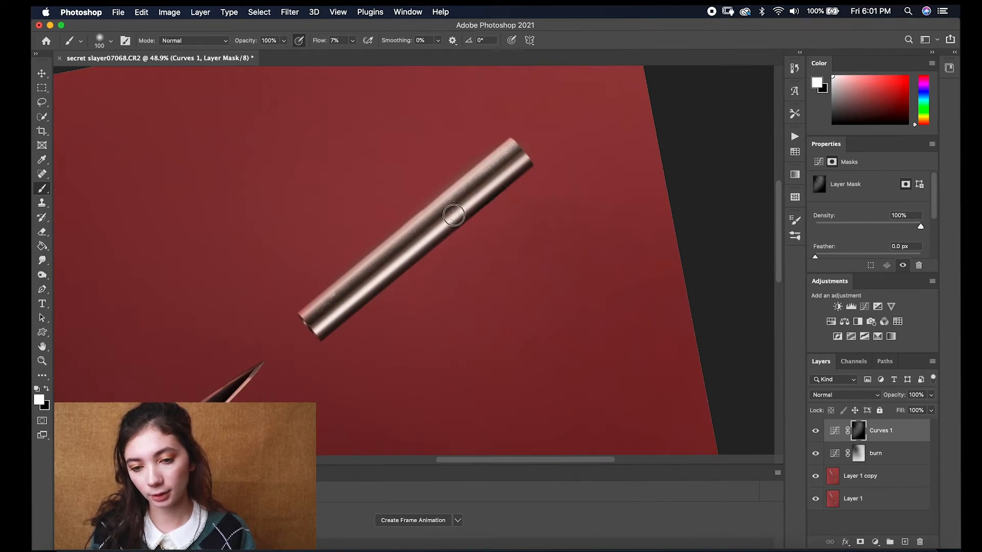
- Brighten the knife by painting white on the Curves 1 mask with a 70 px brush at 7% flow
scroll(485, 176, "down", 5)
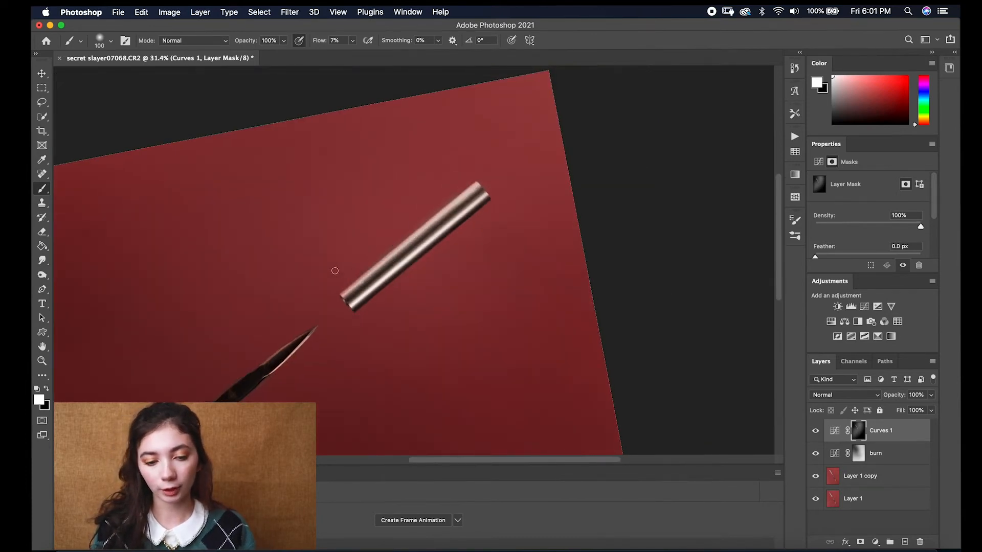
scroll(336, 271, "down", 5)
scroll(338, 272, "left", 2)
scroll(338, 271, "up", 5)
scroll(339, 270, "left", 3)
scroll(346, 263, "down", 3)
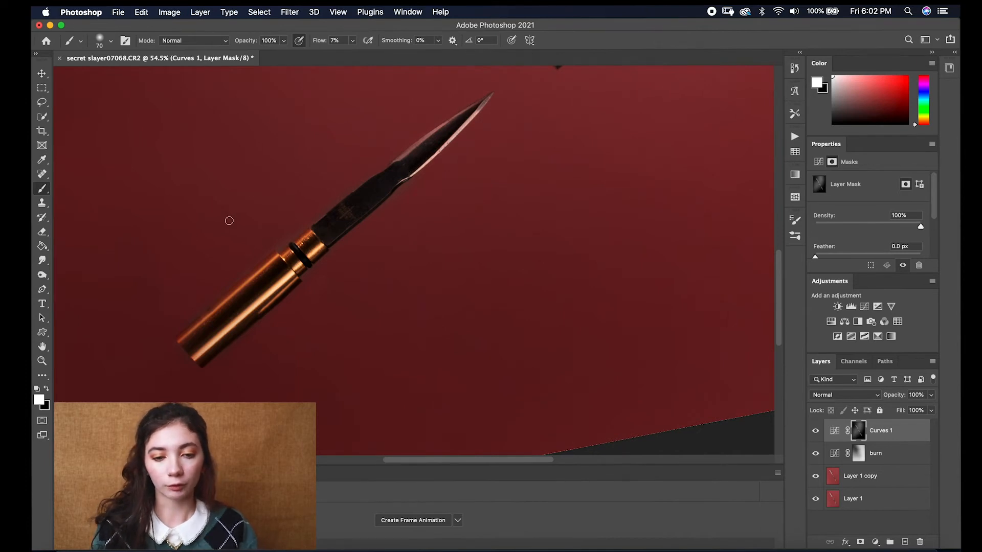
- Paint black on the Curves 1 mask with a 35 px brush along the copper collar's upper edge to remove the bright halo
scroll(229, 221, "up", 8)
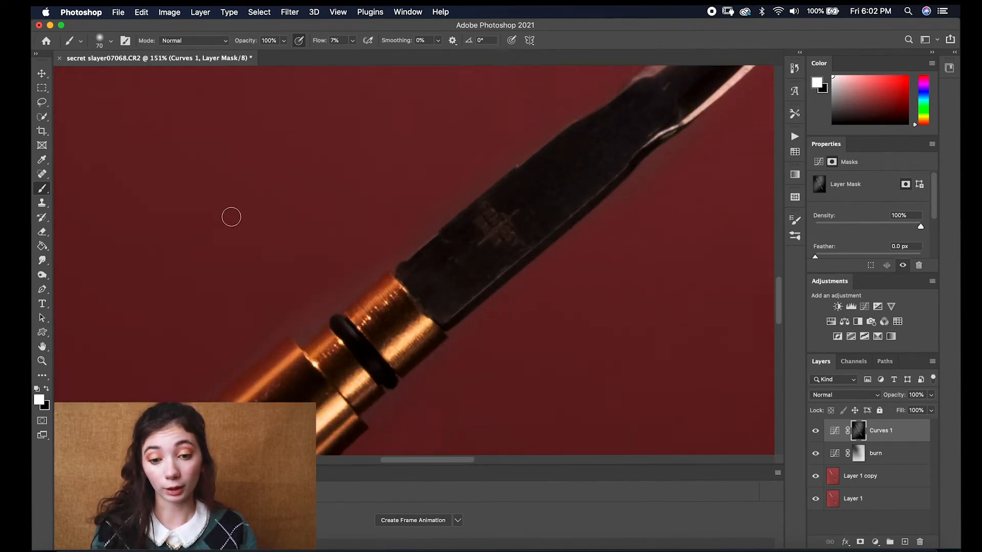
scroll(231, 217, "up", 1)
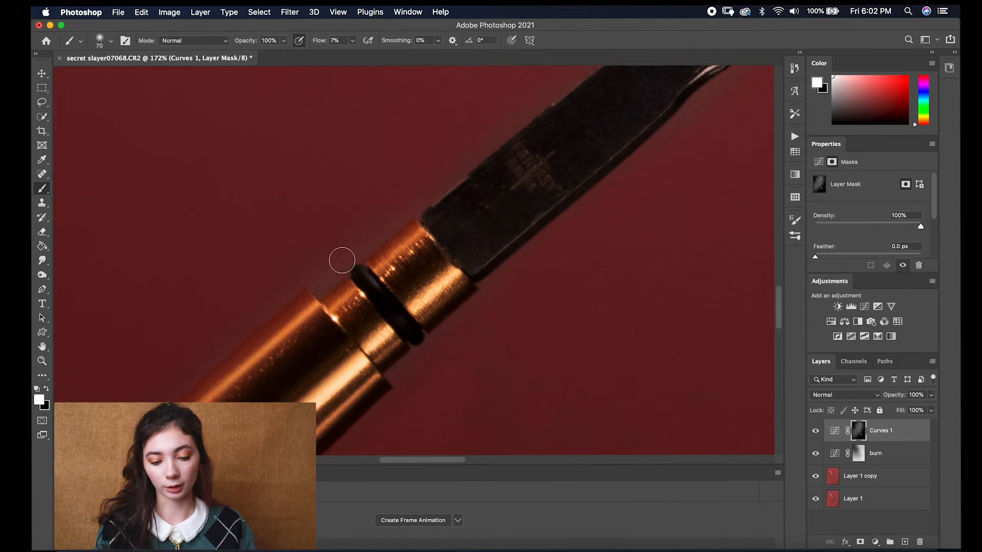
key("x")
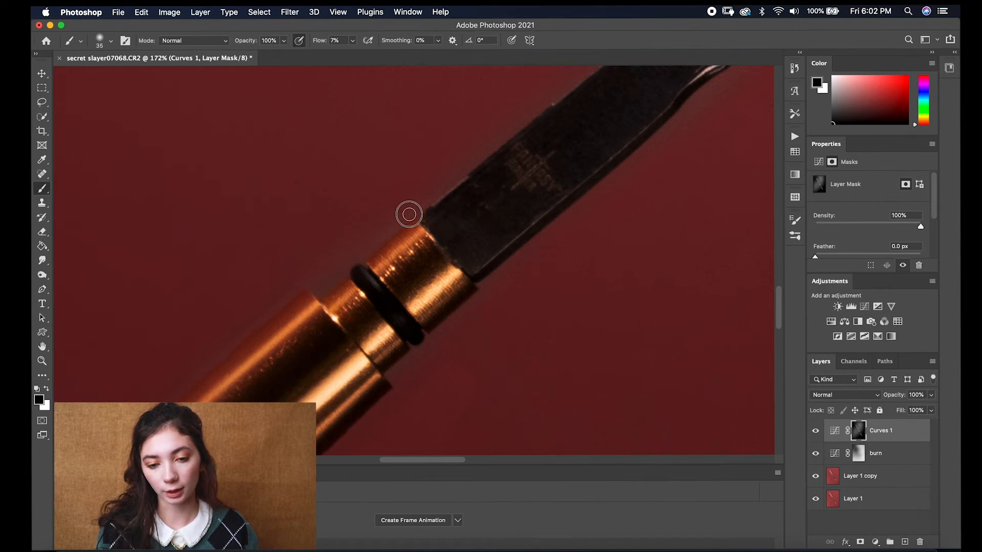
scroll(440, 190, "down", 10)
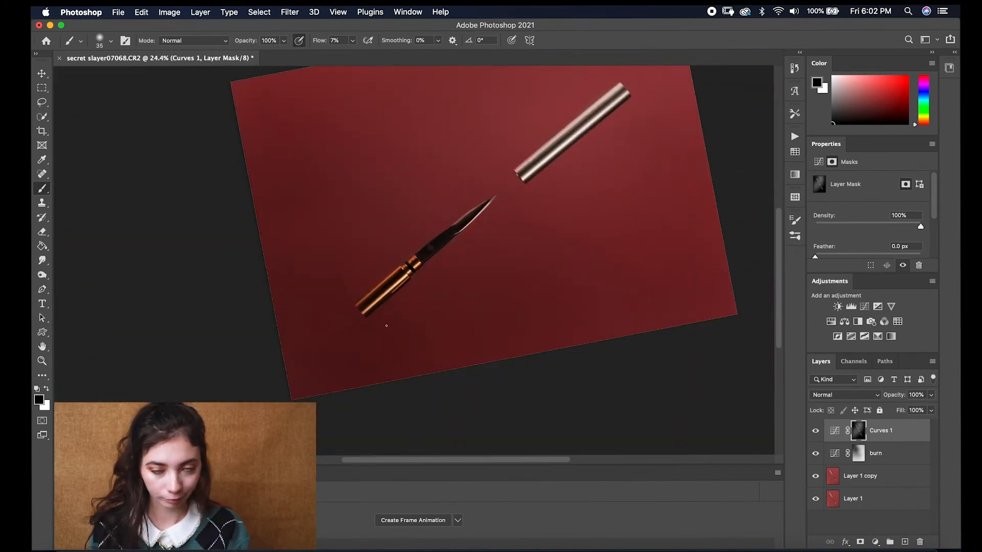
scroll(385, 136, "left", 4)
scroll(385, 136, "up", 3)
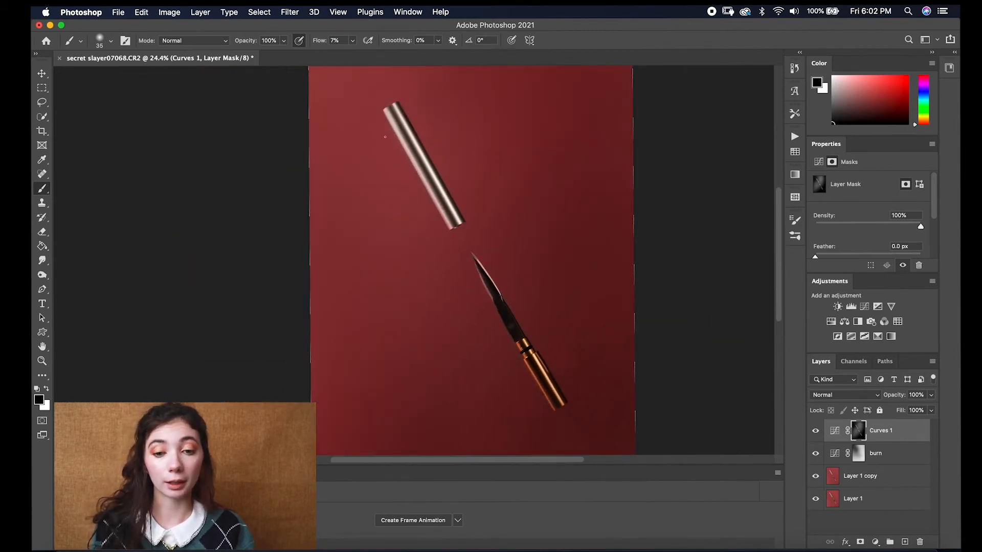
scroll(471, 189, "down", 2)
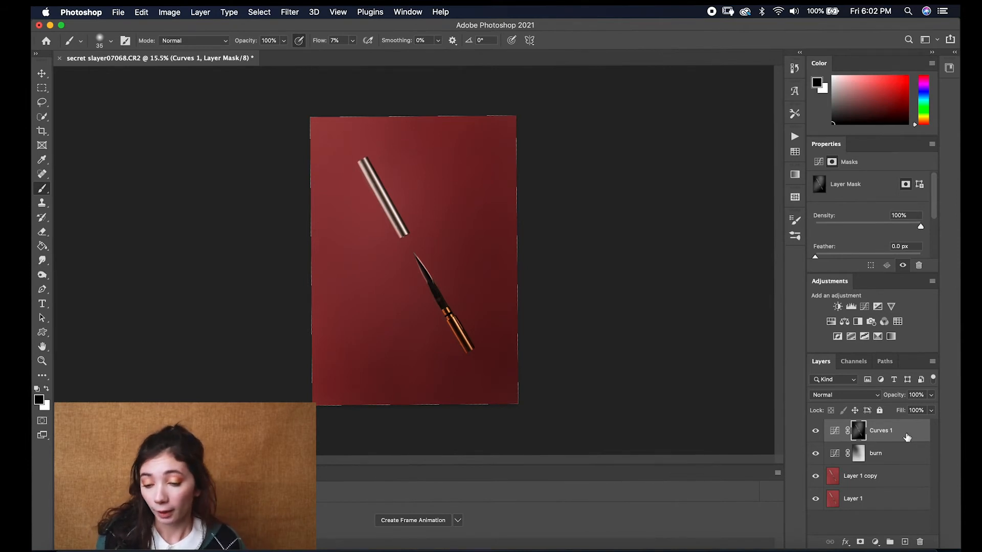
- Add another Curves adjustment layer on top and pull its midtones down to darken the whole photo
left_click(876, 541)
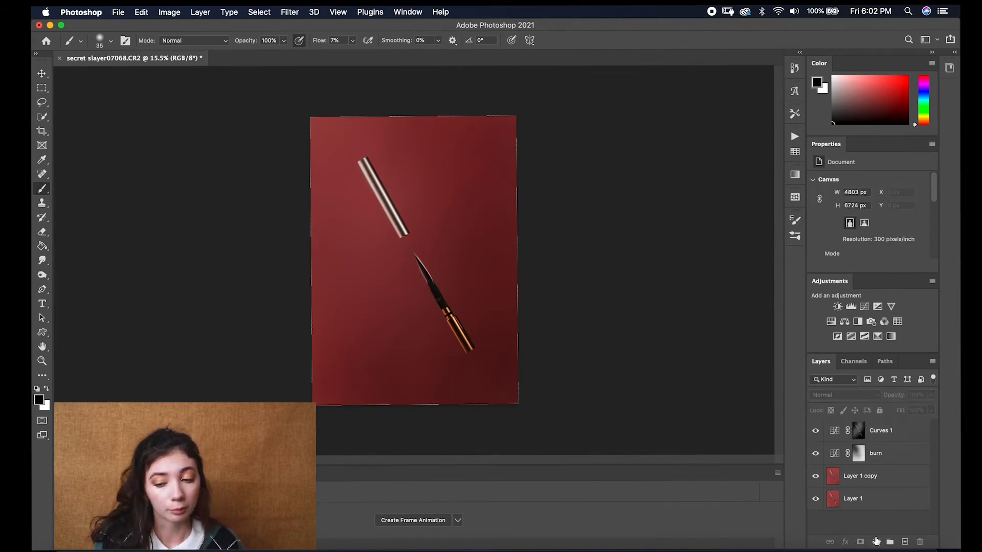
left_click(874, 542)
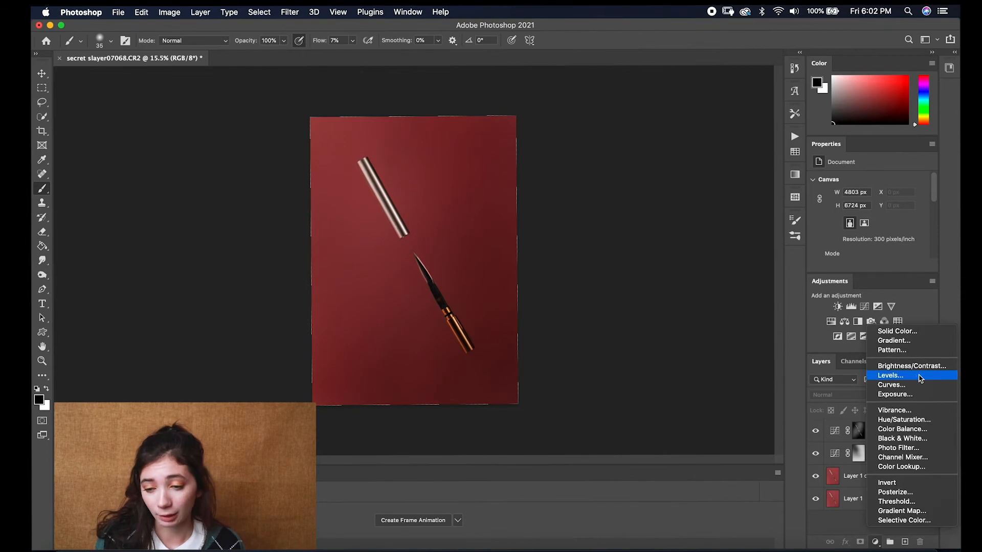
left_click(910, 387)
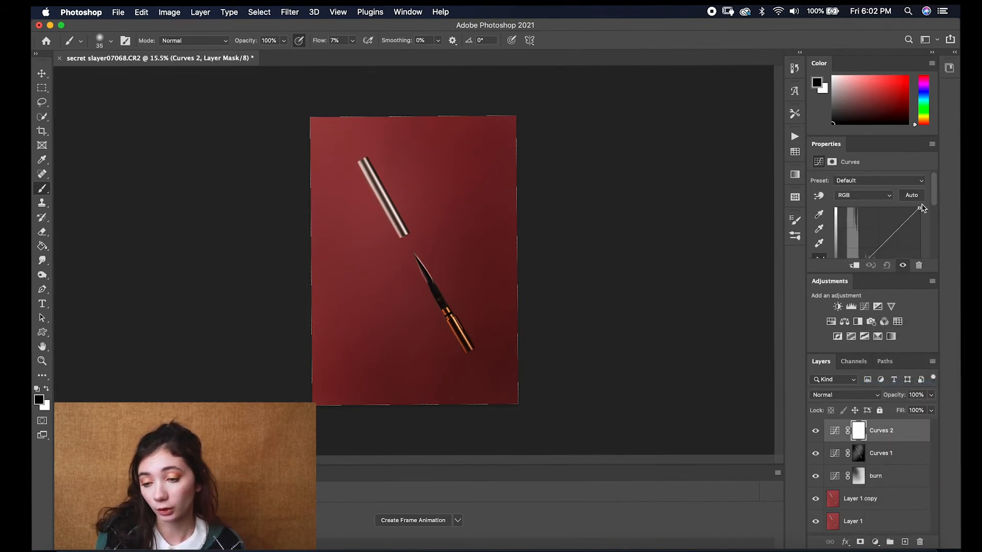
scroll(934, 197, "down", 3)
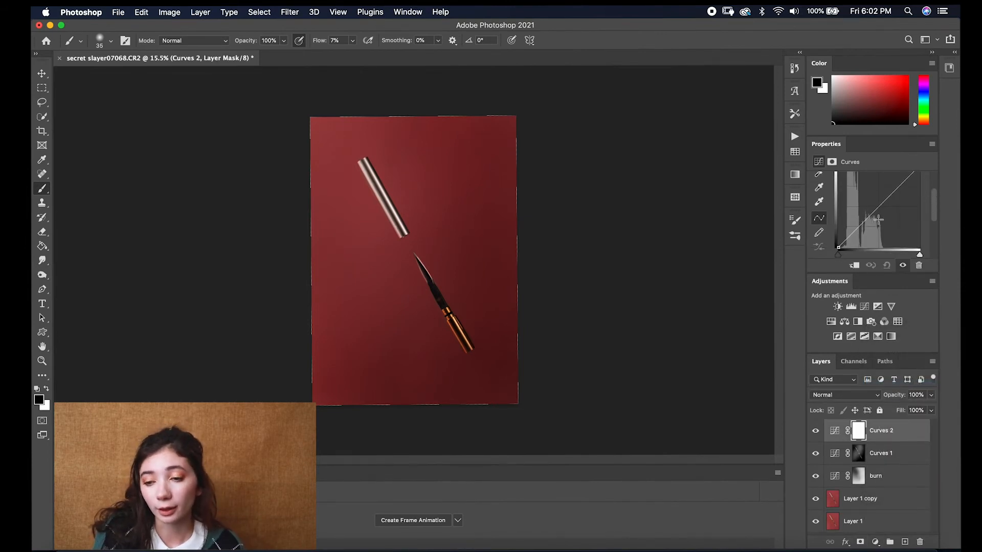
left_click_drag(879, 207, 883, 212)
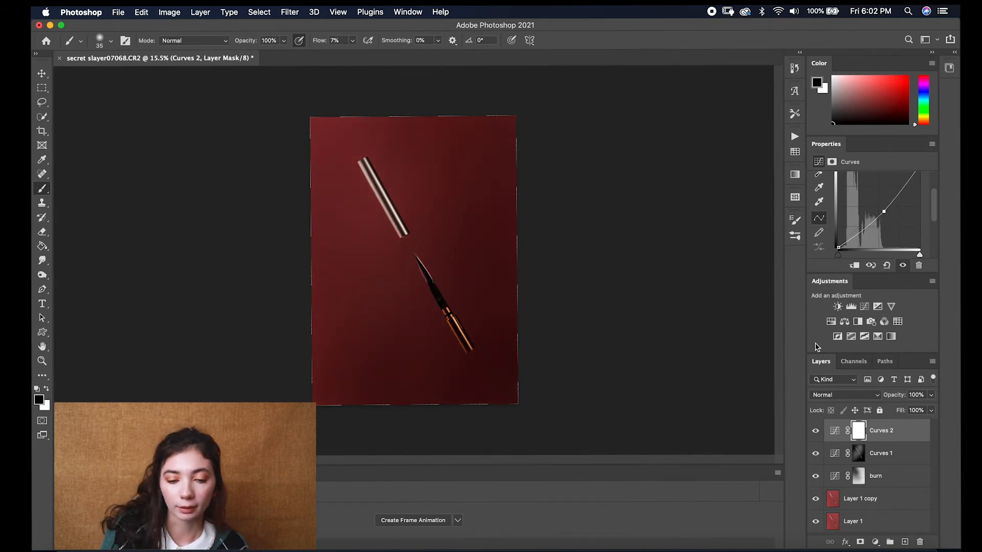
left_click(890, 453)
left_click(910, 431)
- Add a Curves adjustment layer above Curves 2 and raise its midtones to brighten the photo
left_click(875, 542)
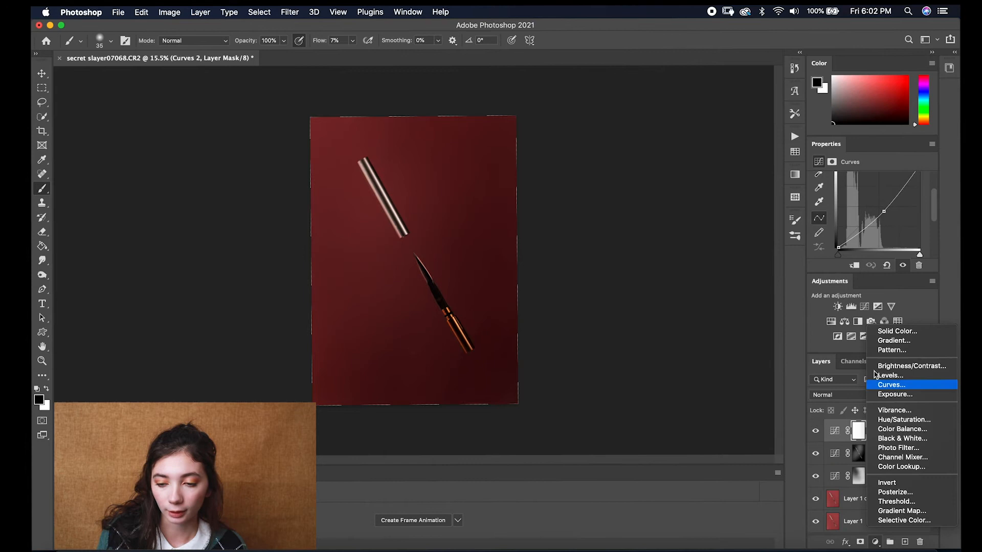
left_click(896, 386)
left_click_drag(863, 219, 869, 206)
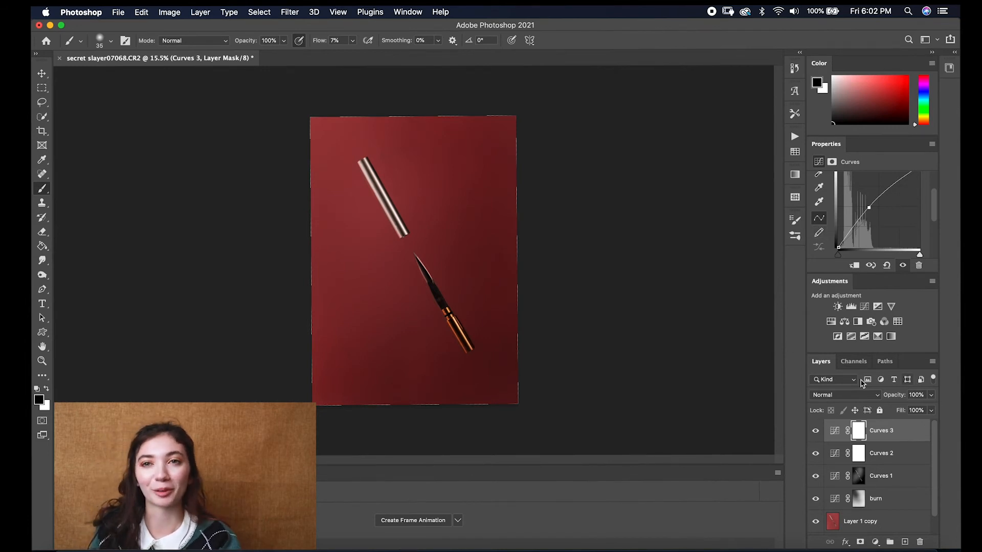
- Invert the Curves 3 layer mask to black and rename the layer "dodge 2"
key("super+i")
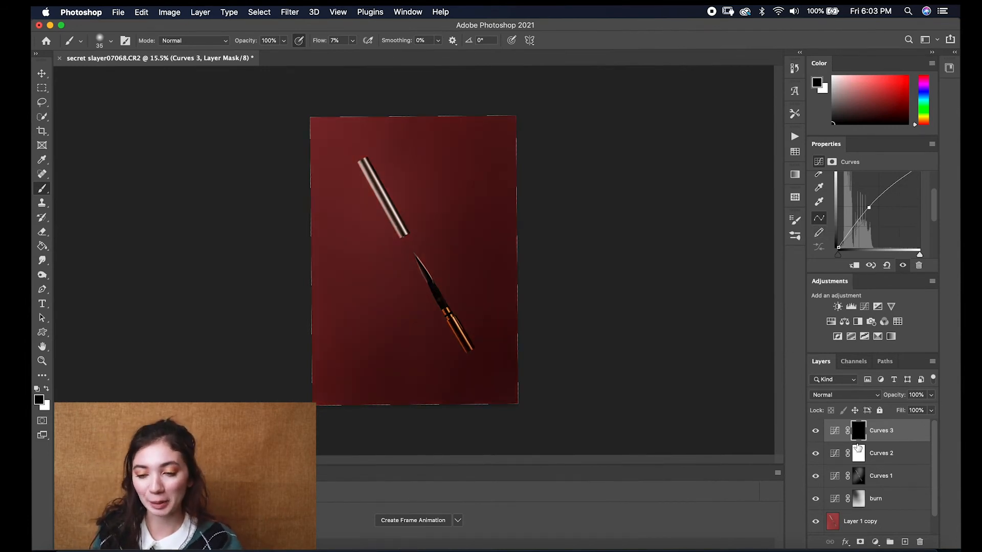
double_click(881, 431)
type("dodge 2")
key("Return")
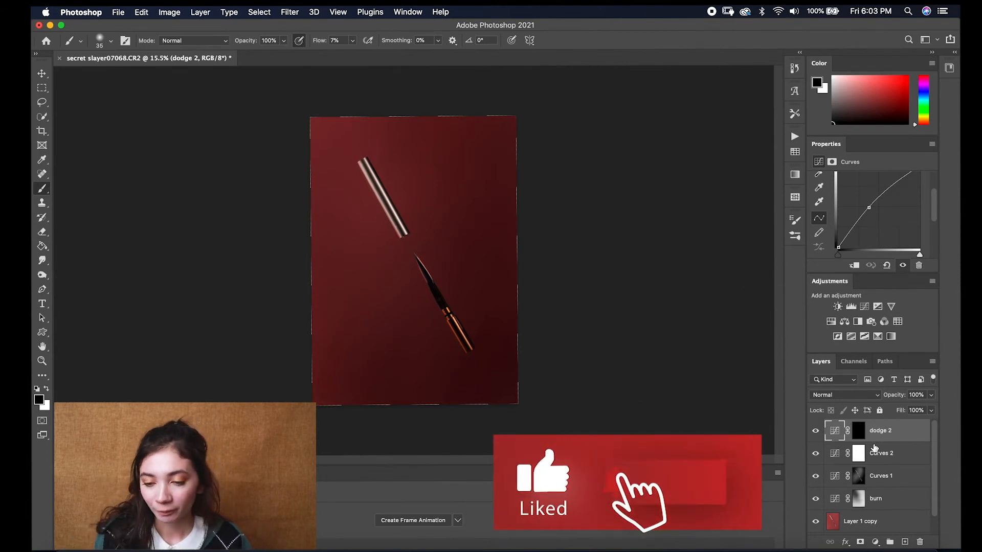
- Paint white on the dodge 2 mask with a 2200 px brush at 7% flow to brighten the area around the tube and knife
left_click(859, 432)
key("bracketright")
key("bracketright")
key("bracketright")
key("bracketright")
key("bracketright")
key("bracketright")
key("bracketright")
key("bracketright")
key("bracketright")
key("bracketright")
key("bracketright")
key("bracketright")
key("bracketright")
key("bracketright")
key("bracketright")
key("bracketright")
key("bracketright")
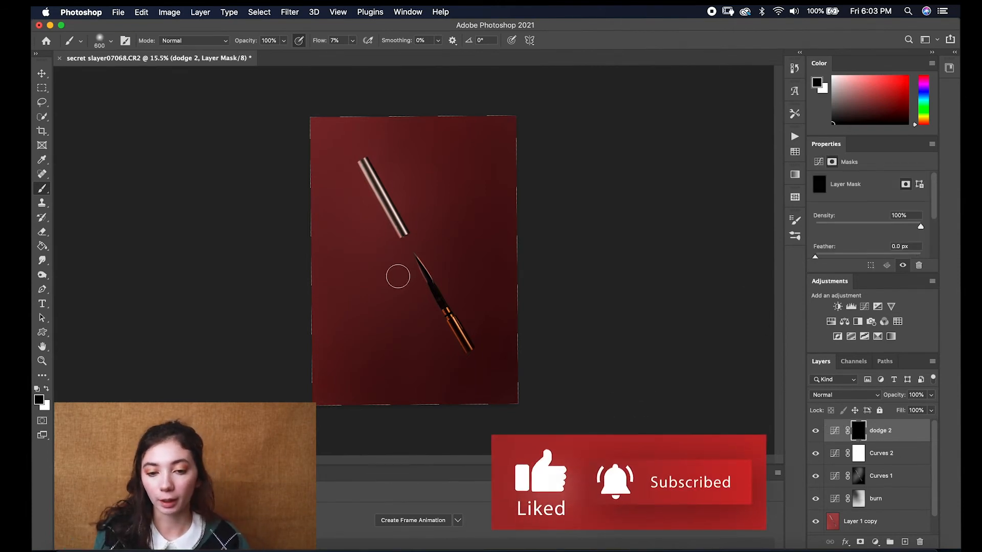
key("x")
key("bracketright")
key("bracketright")
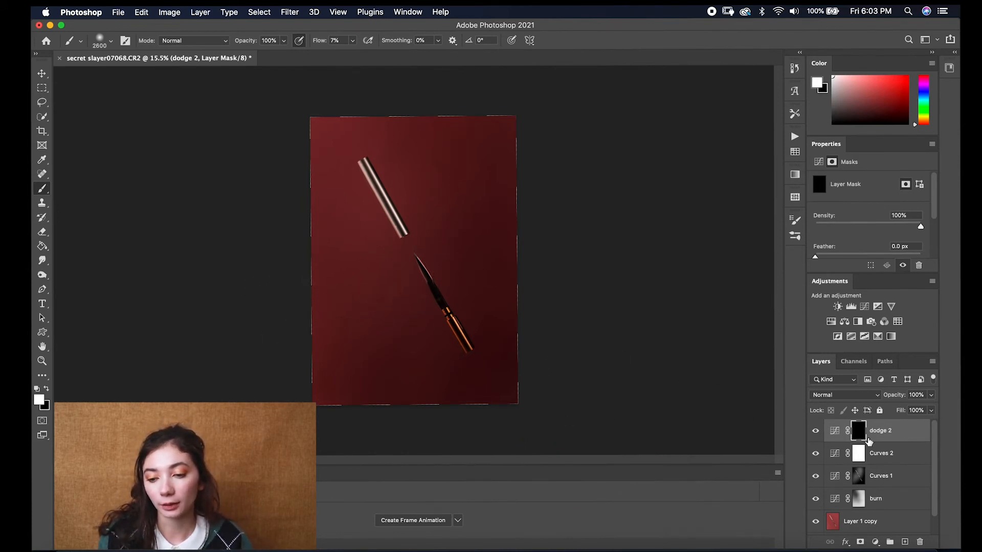
key("bracketleft")
key("bracketleft")
key("bracketleft")
key("bracketleft")
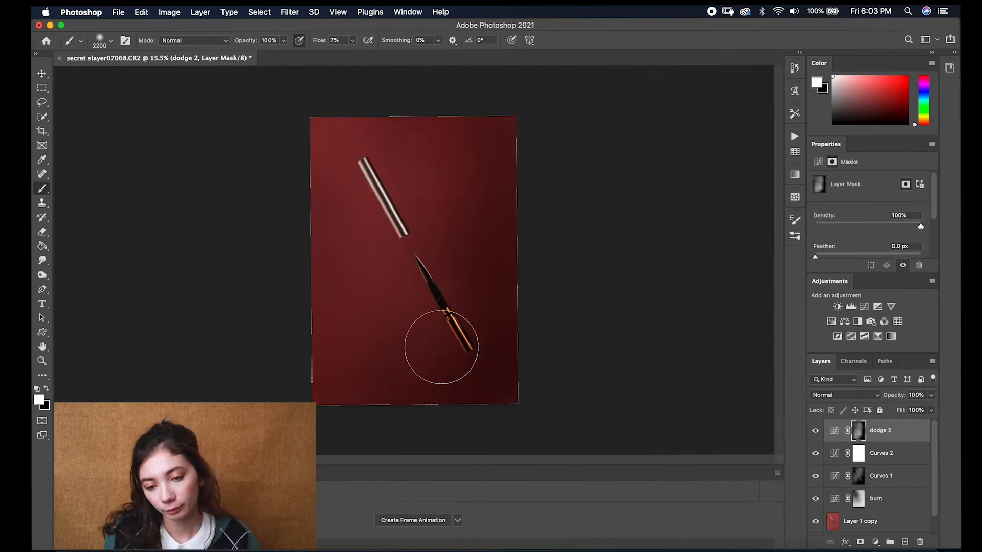
mouse_move(266, 273)
left_mouse_down()
mouse_move(333, 261)
mouse_move(421, 187)
mouse_move(405, 134)
left_mouse_up()
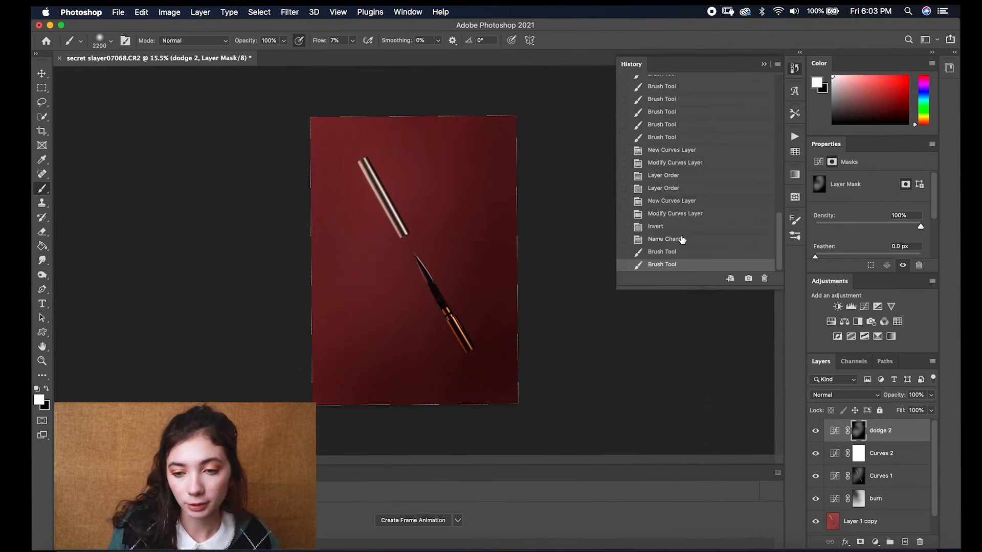
- Collapse the history list and set the brush to black at 1400 px for the dodge 2 mask
left_click(800, 70)
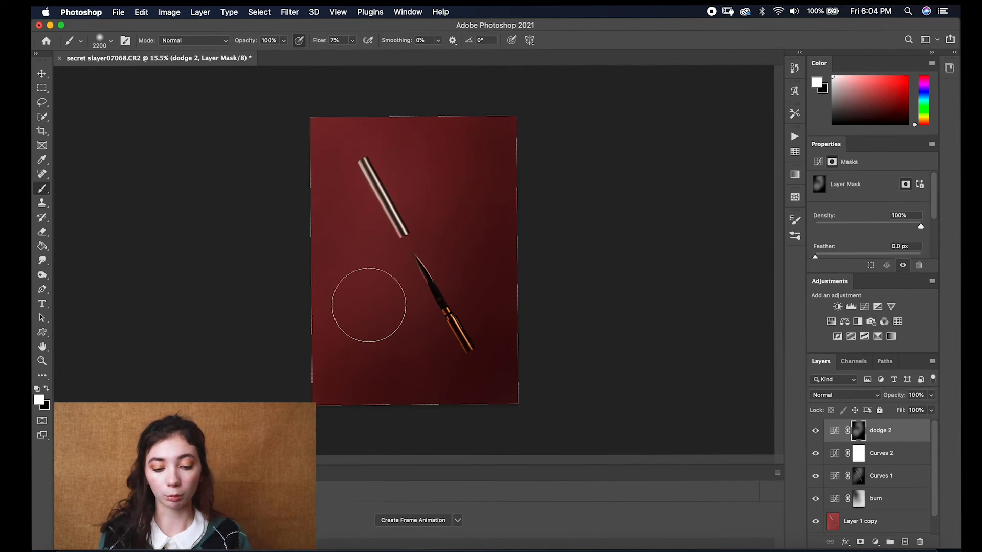
key("x")
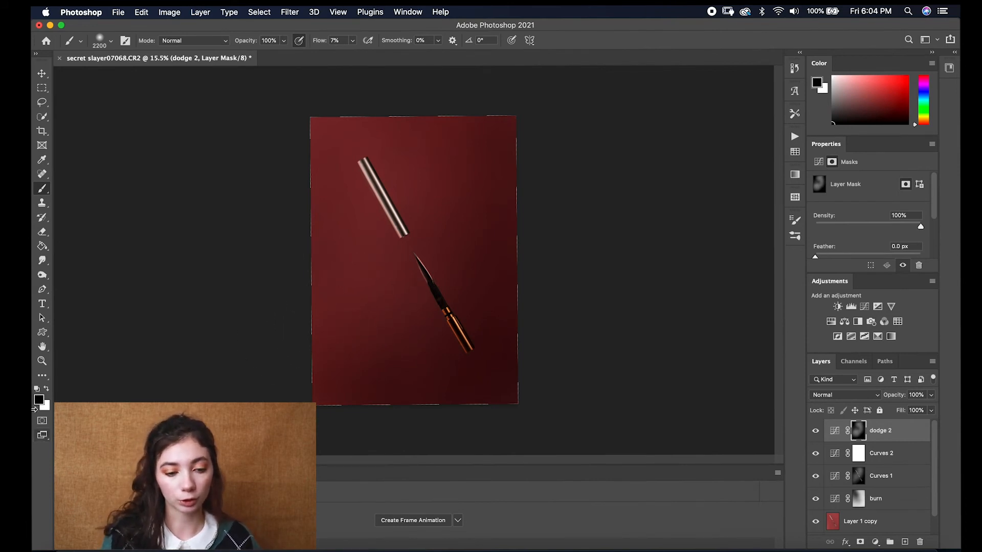
left_click(47, 391)
left_click(47, 391)
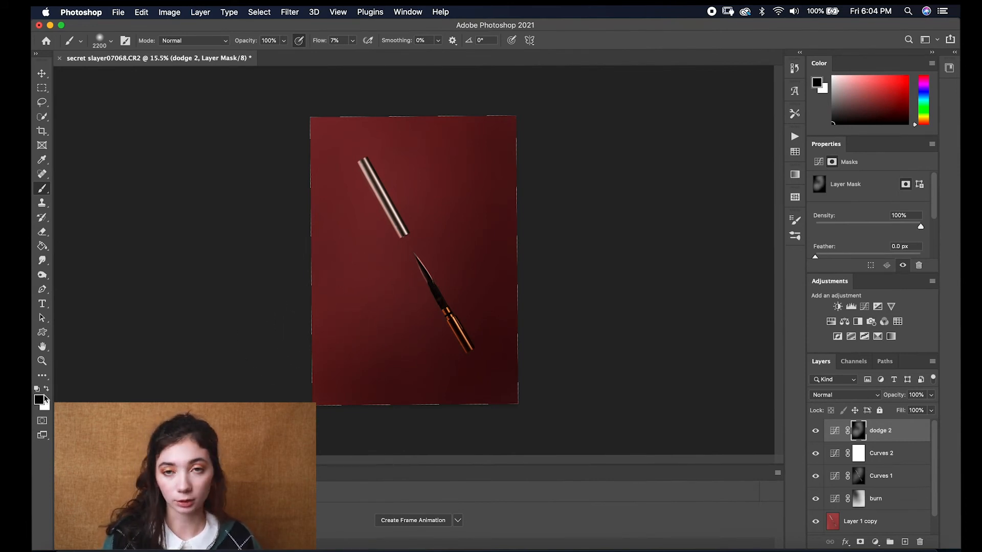
key("bracketleft")
key("bracketleft")
key("bracketleft")
key("bracketleft")
key("bracketleft")
key("bracketleft")
key("bracketleft")
key("bracketleft")
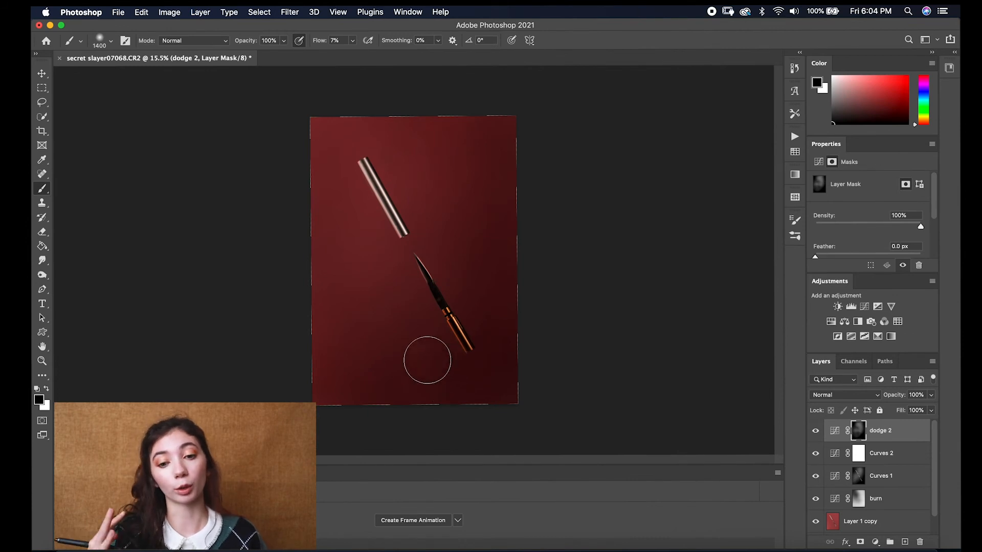
- Compare the photo with and without the dodge 2 layer by toggling its visibility
left_click(815, 432)
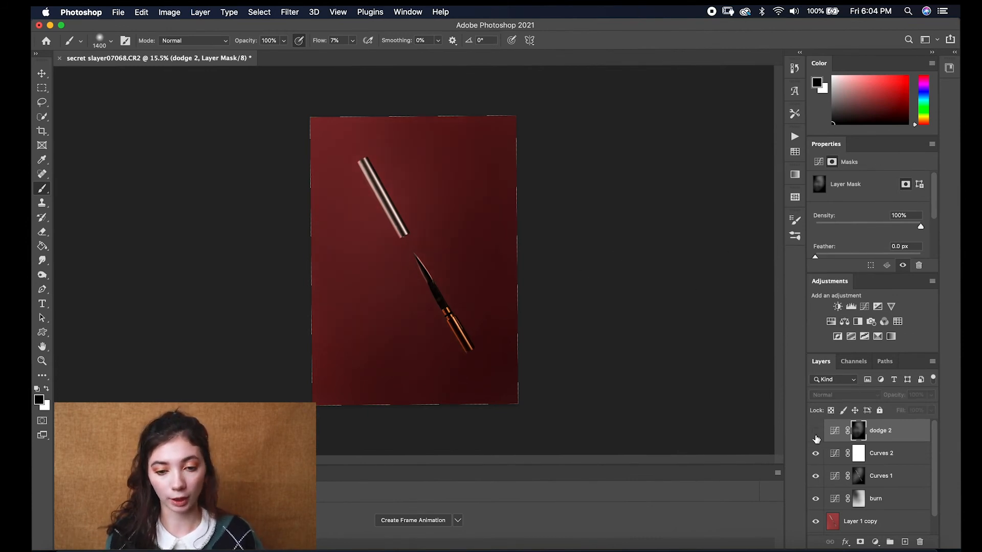
left_click(815, 431)
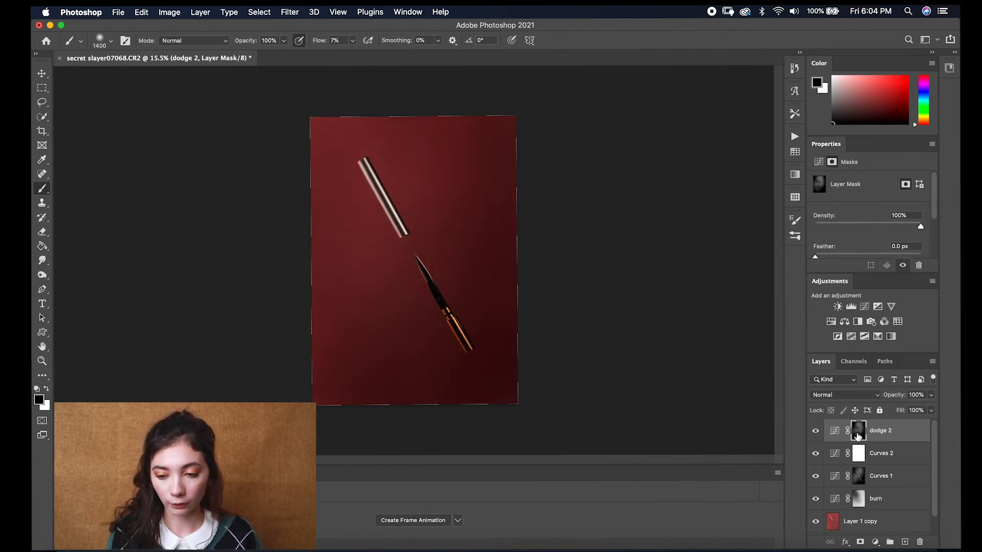
left_click(815, 432)
left_click(815, 433)
left_click(815, 433)
left_click(815, 432)
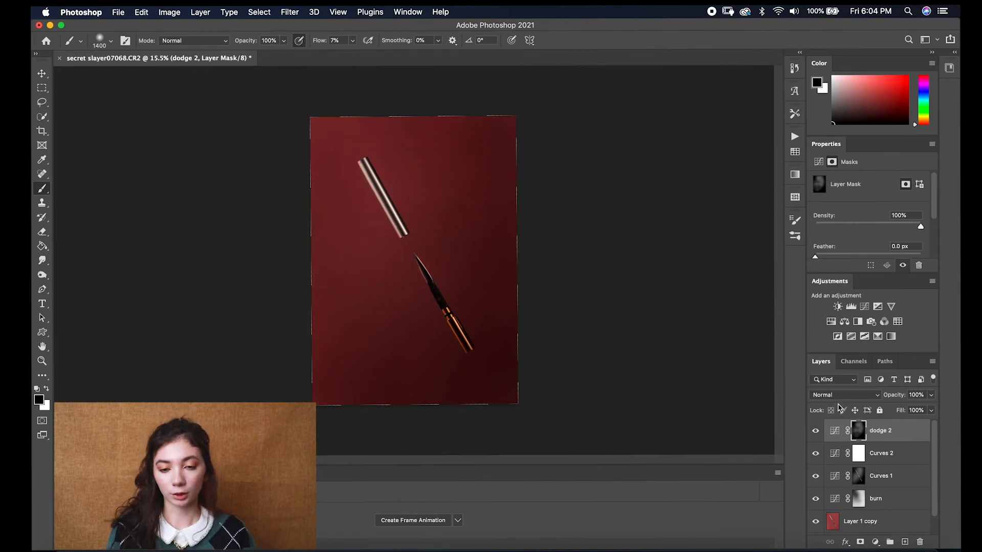
- Compare the edit with the original by showing Layer 1 alone and restoring all layers
scroll(850, 461, "down", 1)
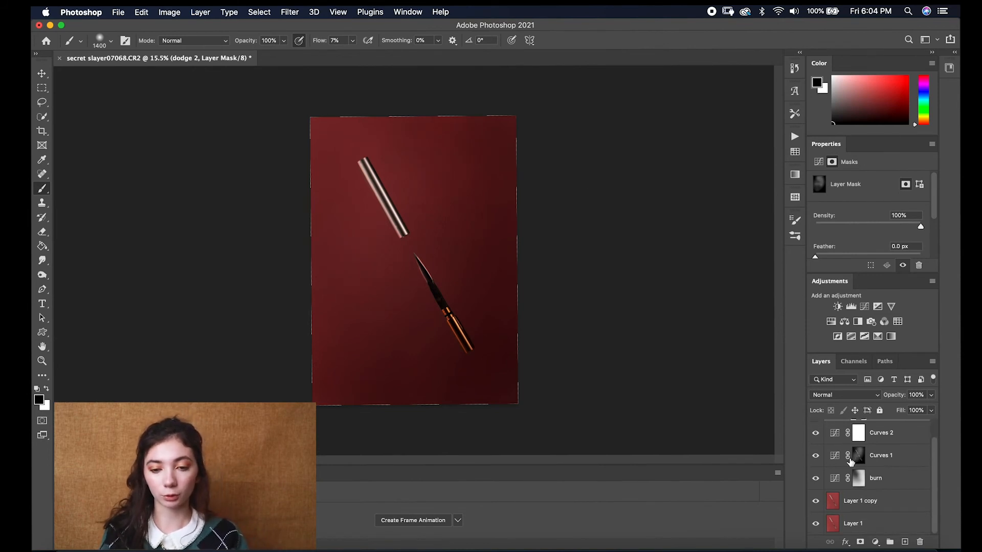
left_click(815, 524, "alt")
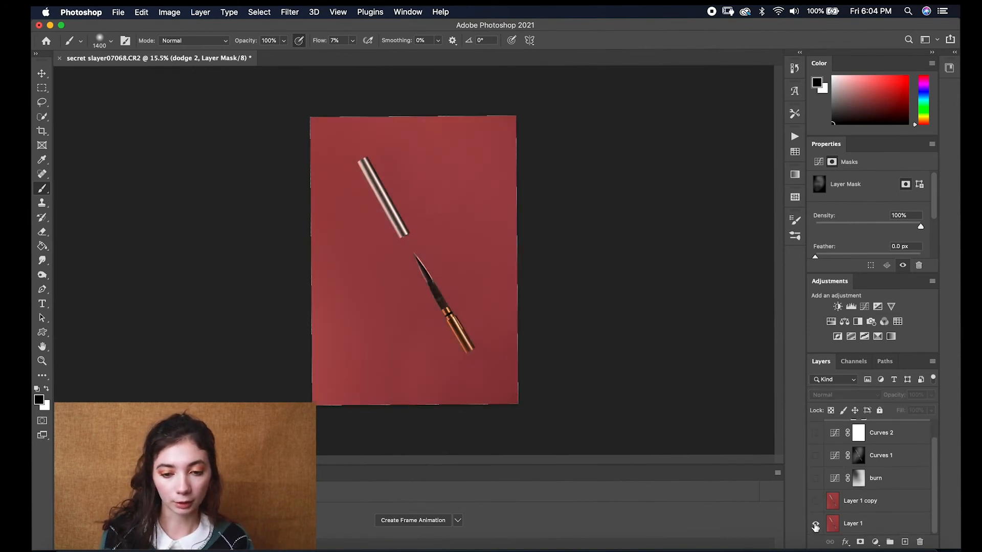
left_click(816, 523, "alt")
left_click(816, 524, "alt")
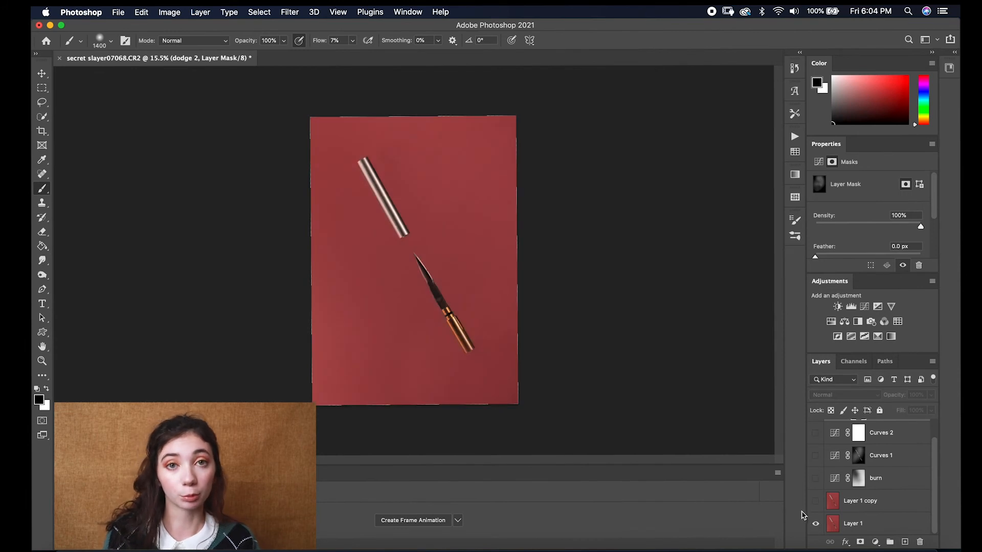
left_click(816, 523, "alt")
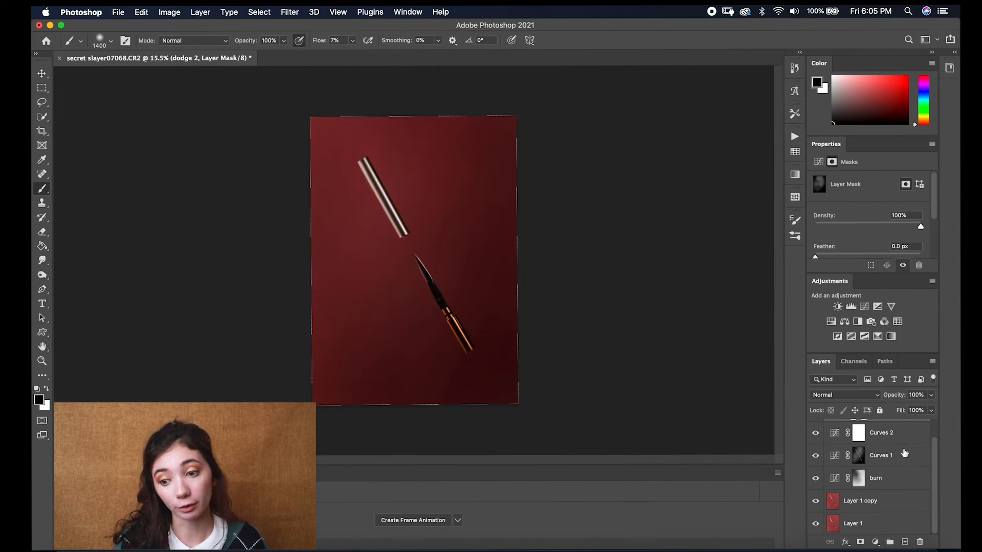
- Paint black on the dodge 2 mask around the knife handle to reduce the brightening there
left_click_drag(936, 479, 957, 408)
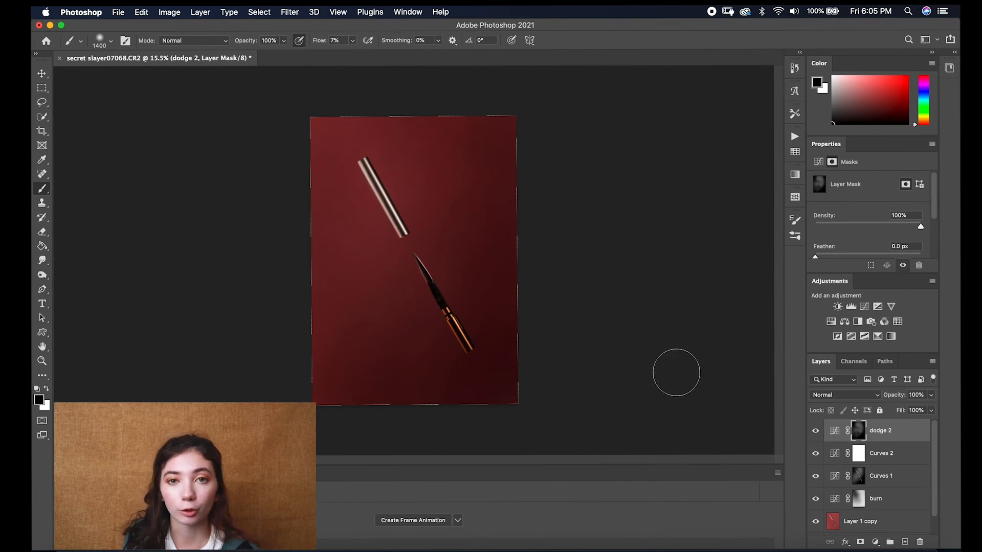
left_click_drag(470, 293, 465, 366)
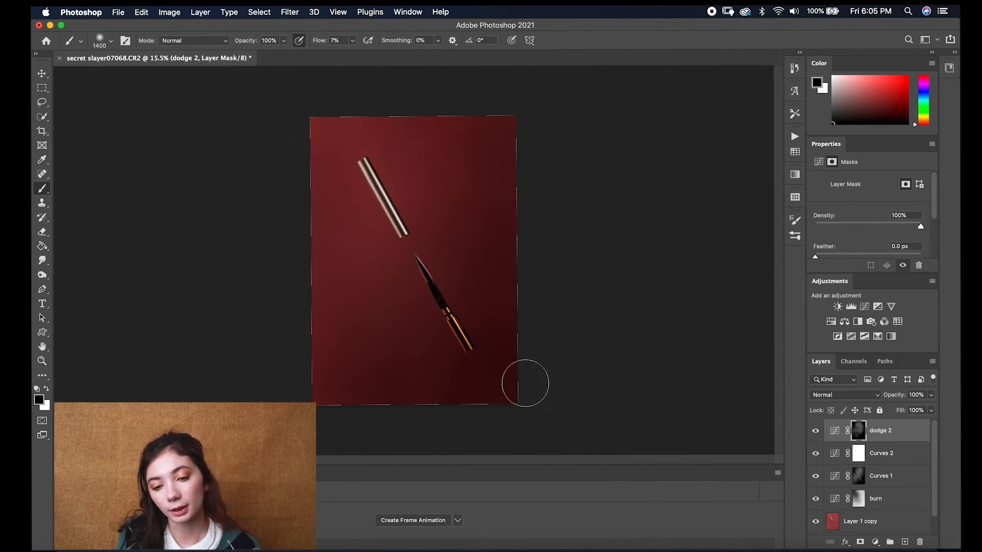
- Add a Curves adjustment layer above dodge 2 and pull its midtones down to darken the photo
left_click(875, 540)
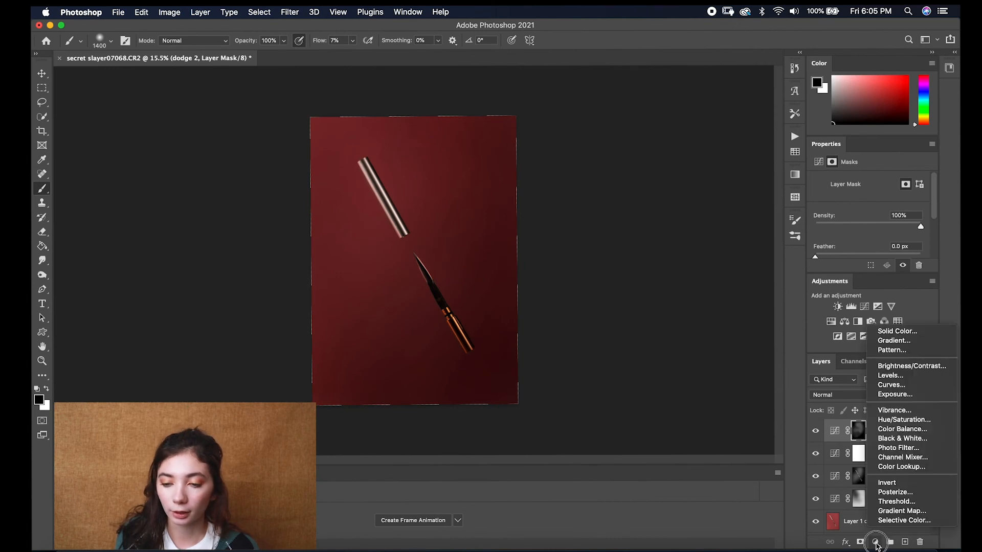
left_click(913, 386)
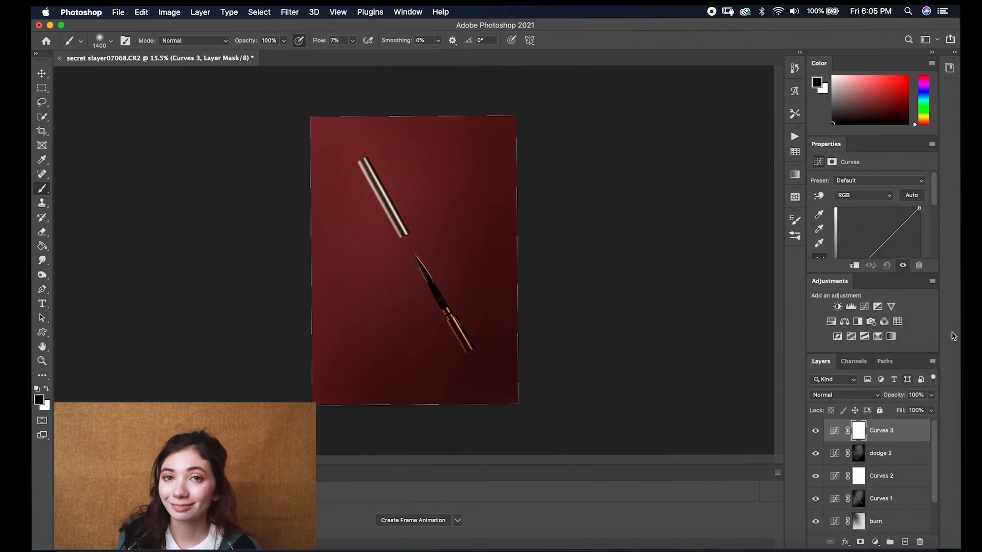
left_click_drag(876, 196, 882, 210)
- Rename the Curves 3 layer "shadow" and invert its layer mask to black
double_click(875, 431)
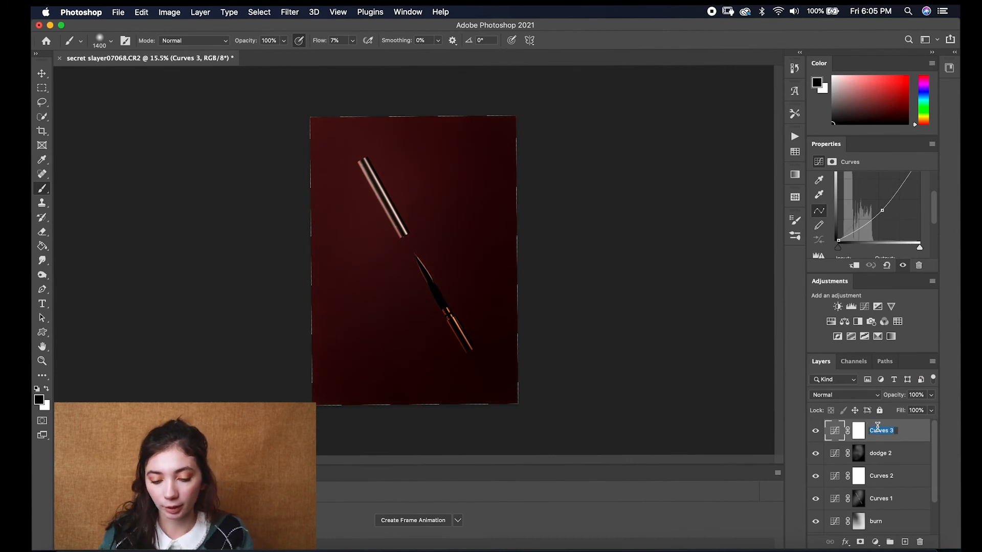
type("shadow")
key("Return")
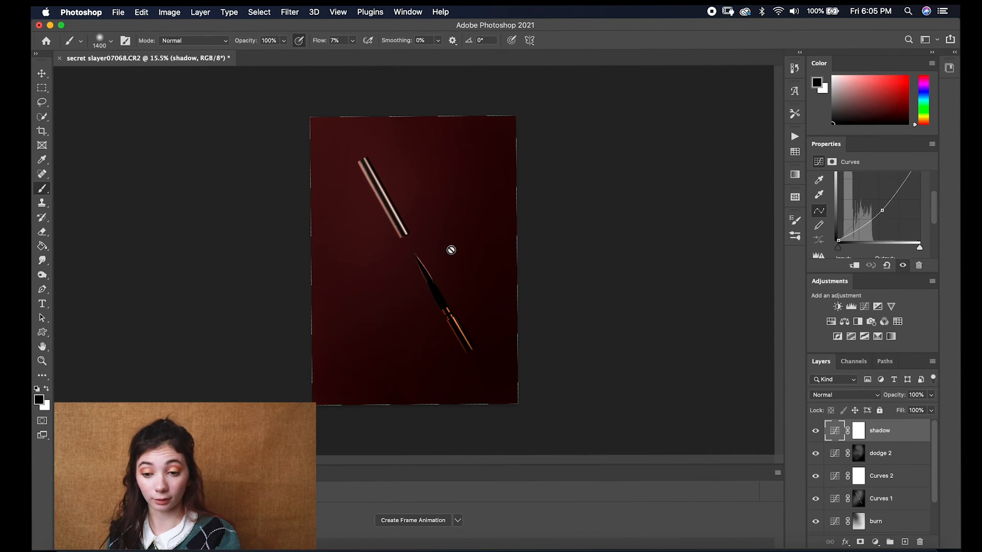
left_click(859, 434)
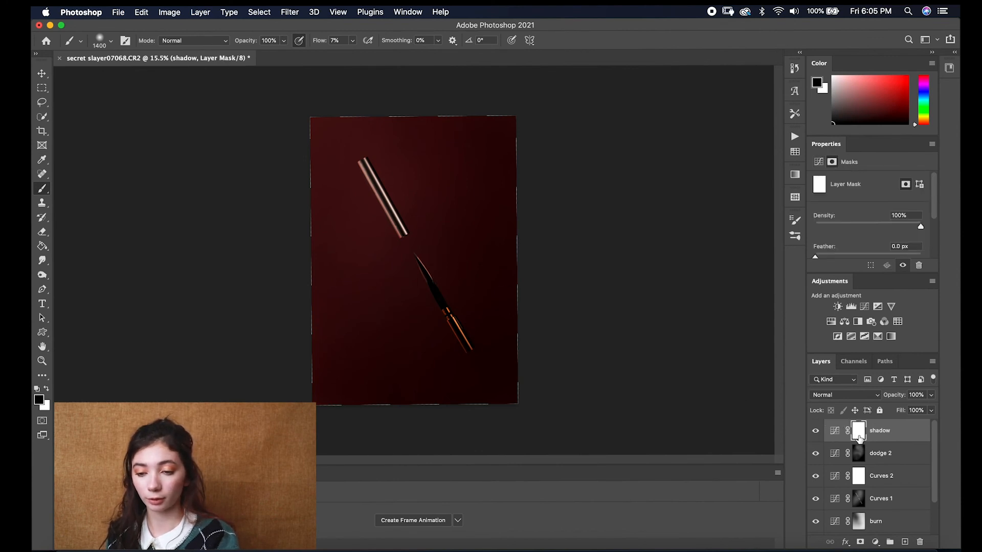
key("super+i")
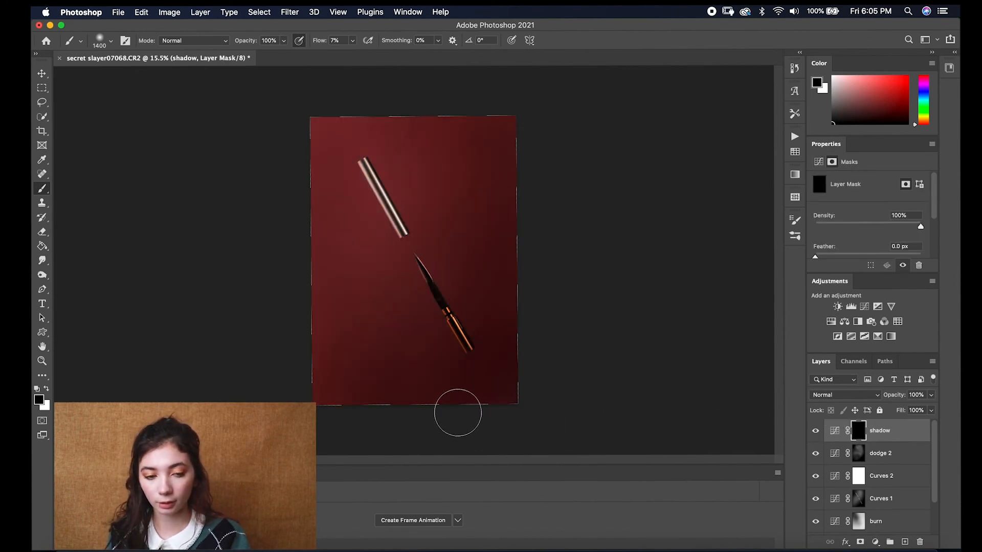
- Set the brush to white at 12% flow and 175 px for painting on the shadow mask
key("x")
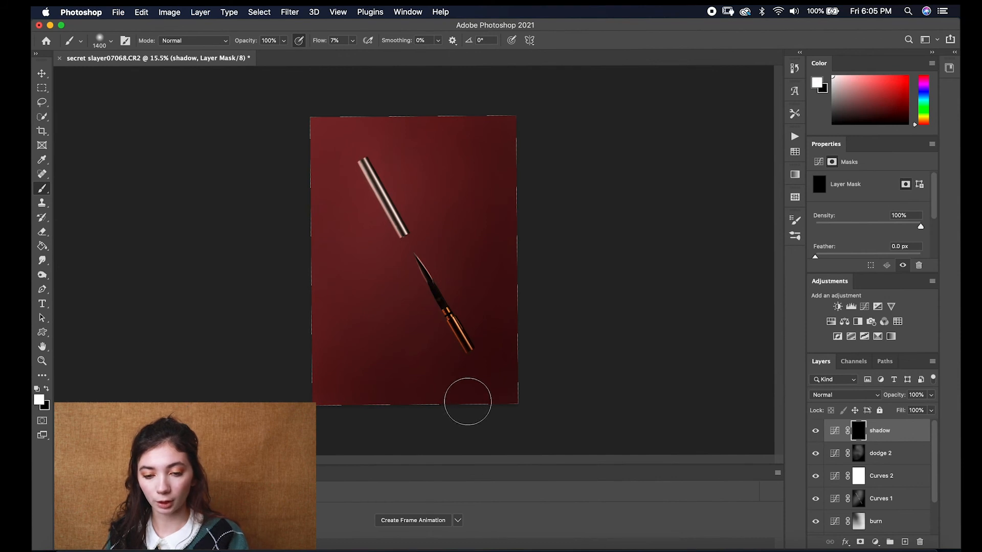
left_click_drag(320, 41, 324, 41)
key("bracketleft")
key("bracketleft")
key("bracketleft")
key("bracketleft")
key("bracketleft")
key("bracketleft")
key("bracketleft")
key("bracketleft")
key("bracketleft")
key("bracketleft")
key("bracketleft")
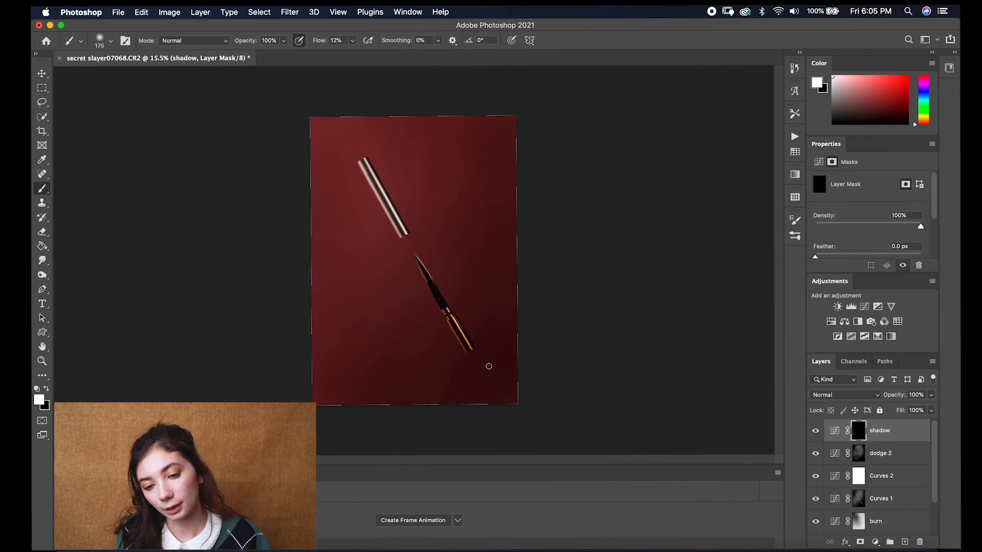
- Undo the last brush strokes on the shadow mask
key("super+z")
key("super+z")
key("super+z")
key("super+z")
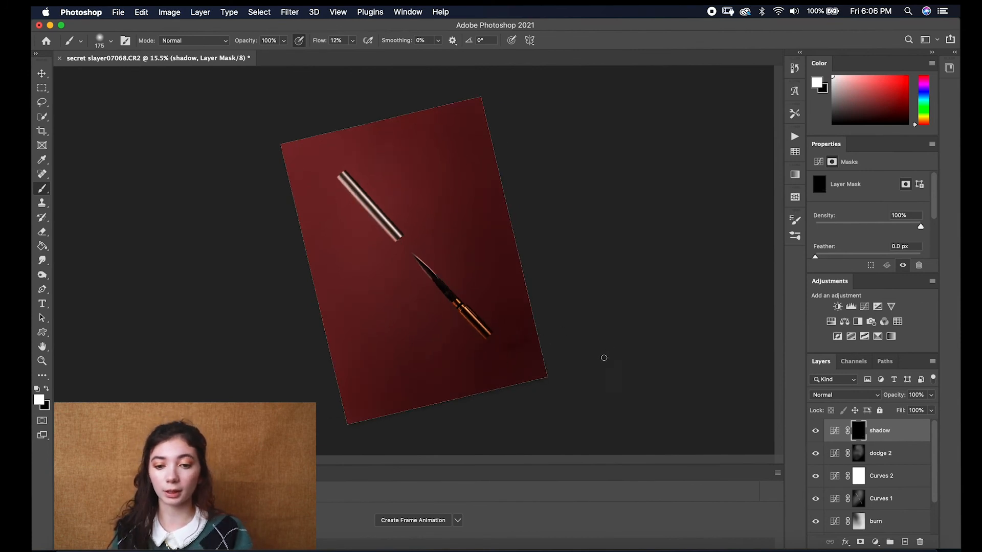
- Check the edited photo against the original by isolating Layer 1 and showing all layers again
scroll(604, 357, "down", 3)
scroll(601, 345, "down", 3)
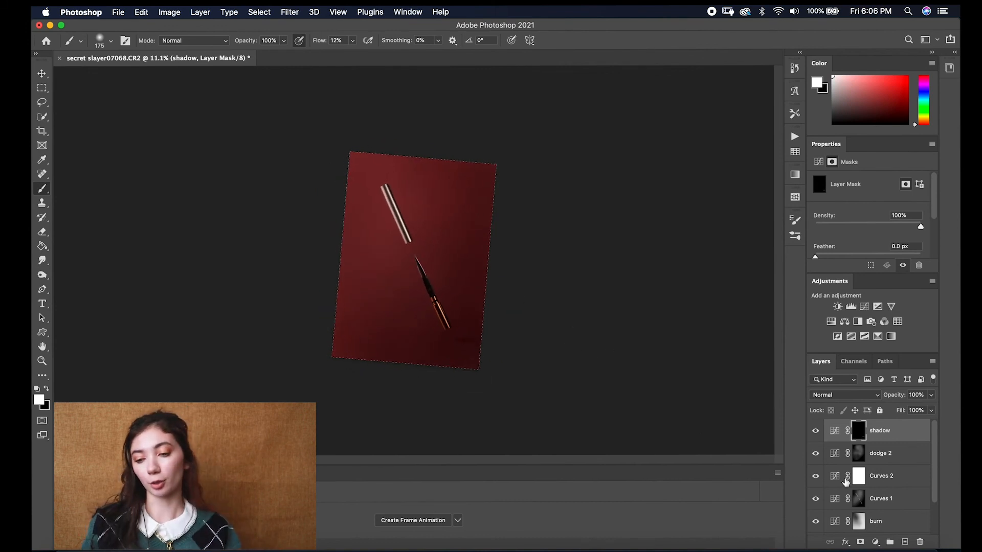
scroll(845, 482, "down", 2)
left_click(816, 523, "alt")
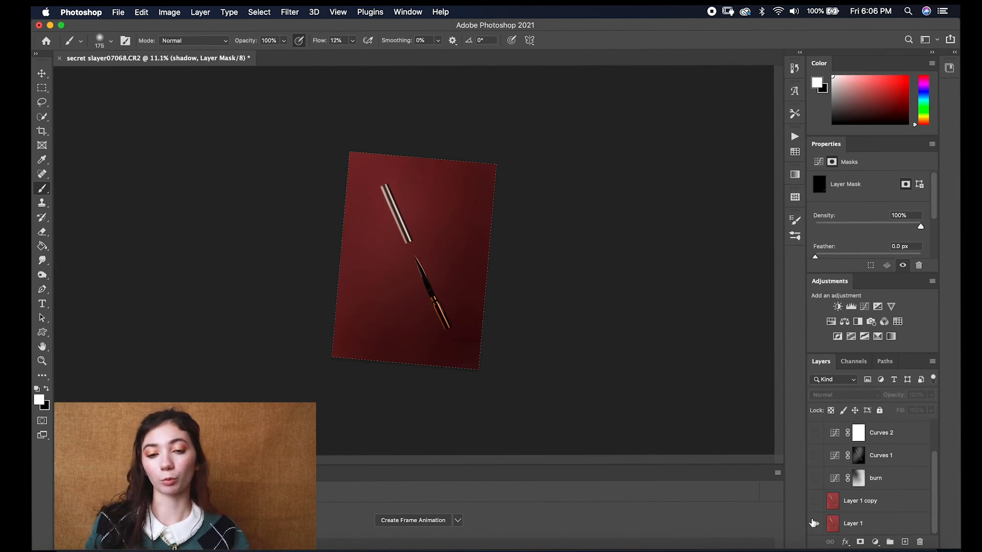
left_click(816, 524, "alt")
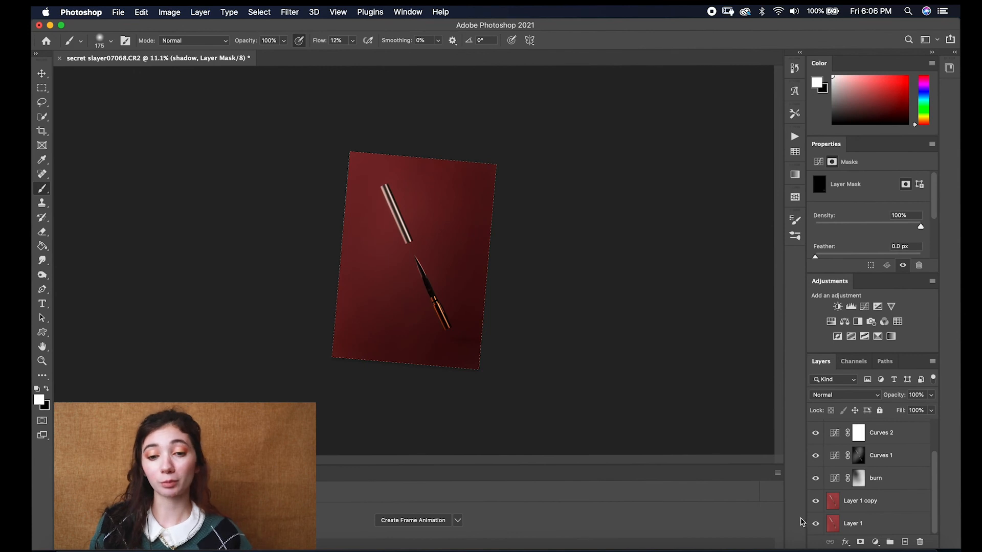